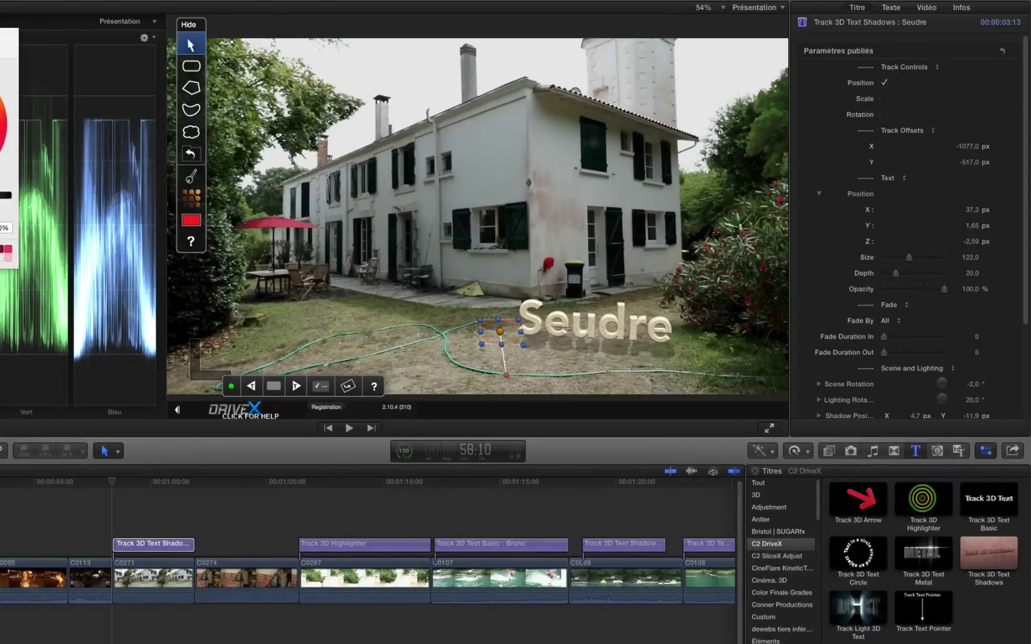
Play the timeline from the start of clip C0271 to review the existing tracked titles and effects
{"action": "left_click", "coordinate": [111, 481]}
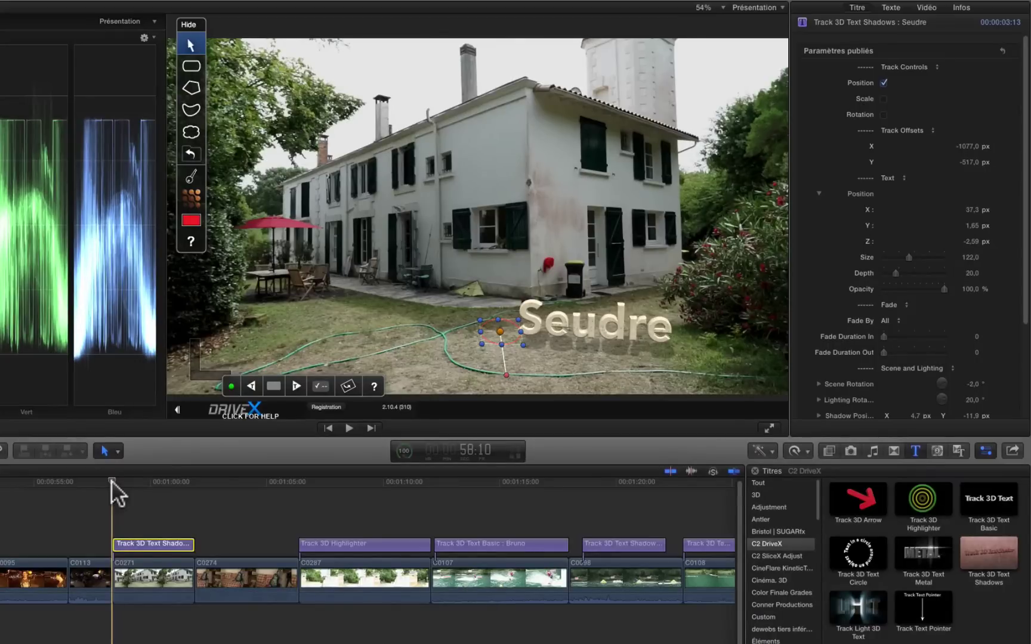
{"action": "key", "text": "space"}
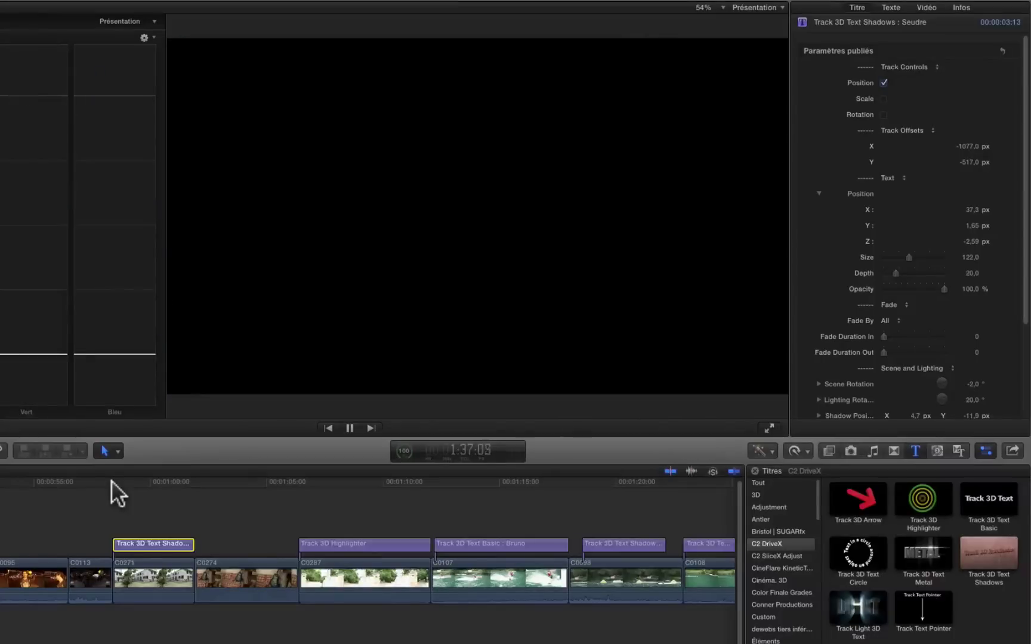
{"action": "left_click_drag", "start_coordinate": [125, 601], "coordinate": [1, 604]}
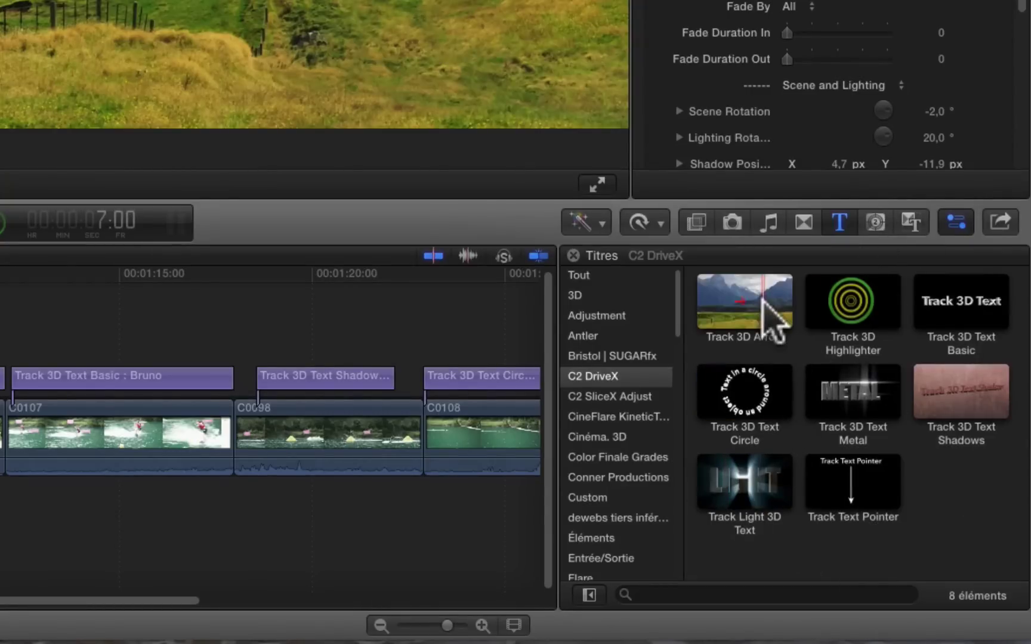
Examine the tracking effects available in the C2 DriveX effects category
{"action": "left_click", "coordinate": [695, 225]}
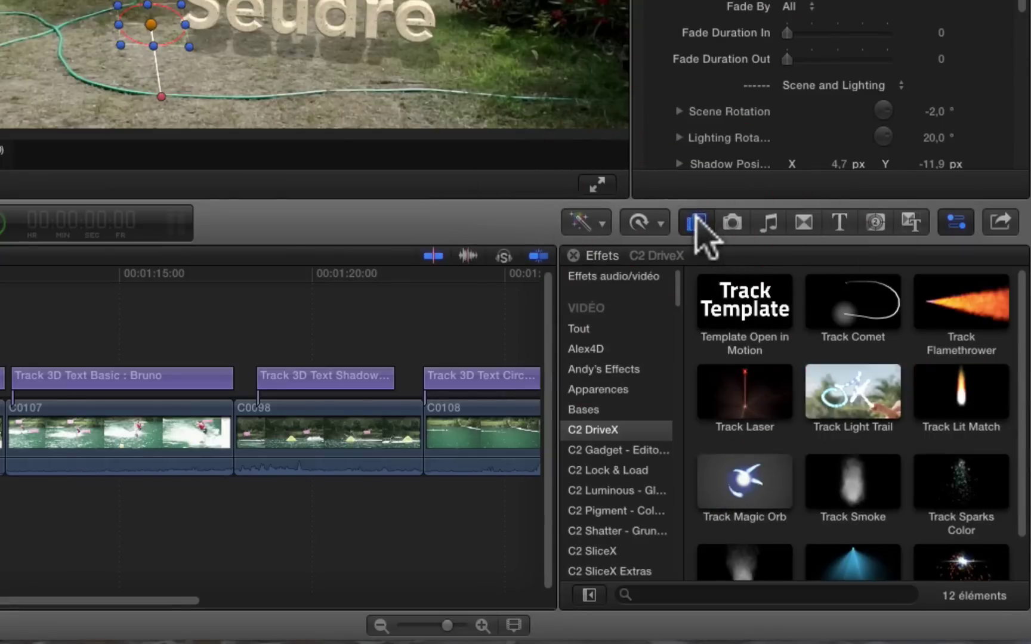
{"action": "left_click", "coordinate": [591, 431]}
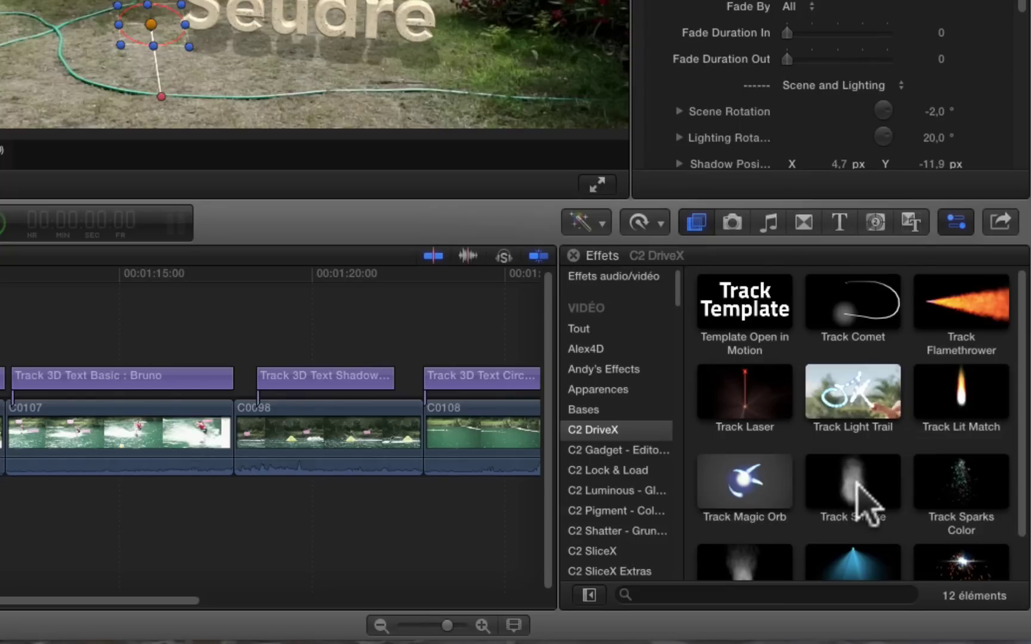
{"action": "scroll", "coordinate": [850, 483], "scroll_direction": "down", "scroll_amount": 2}
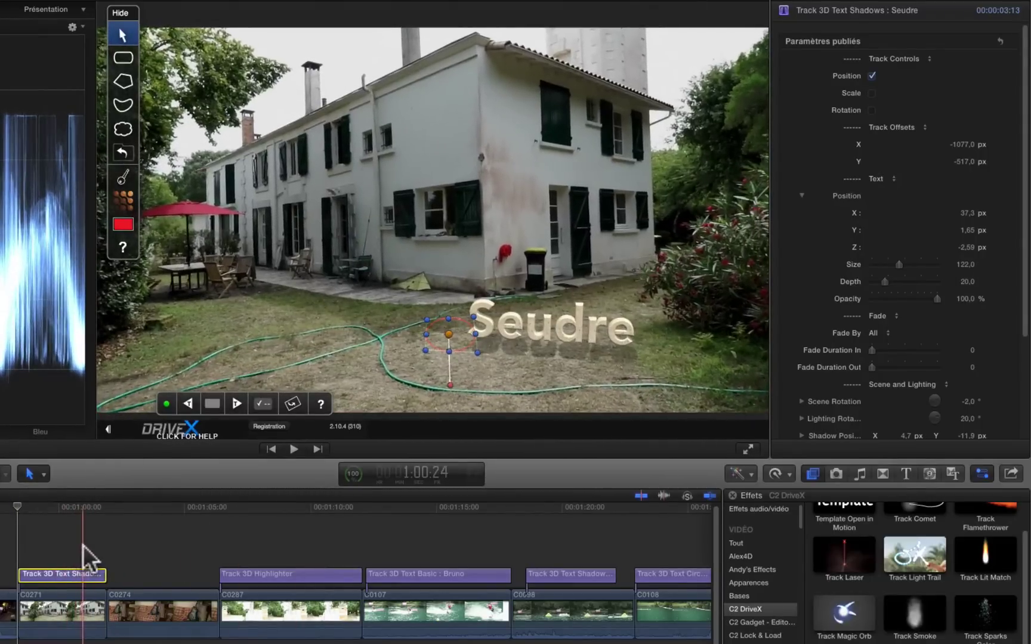
Delete the Track 3D Text Shadows title connected above clip C0271
{"action": "left_click", "coordinate": [75, 547]}
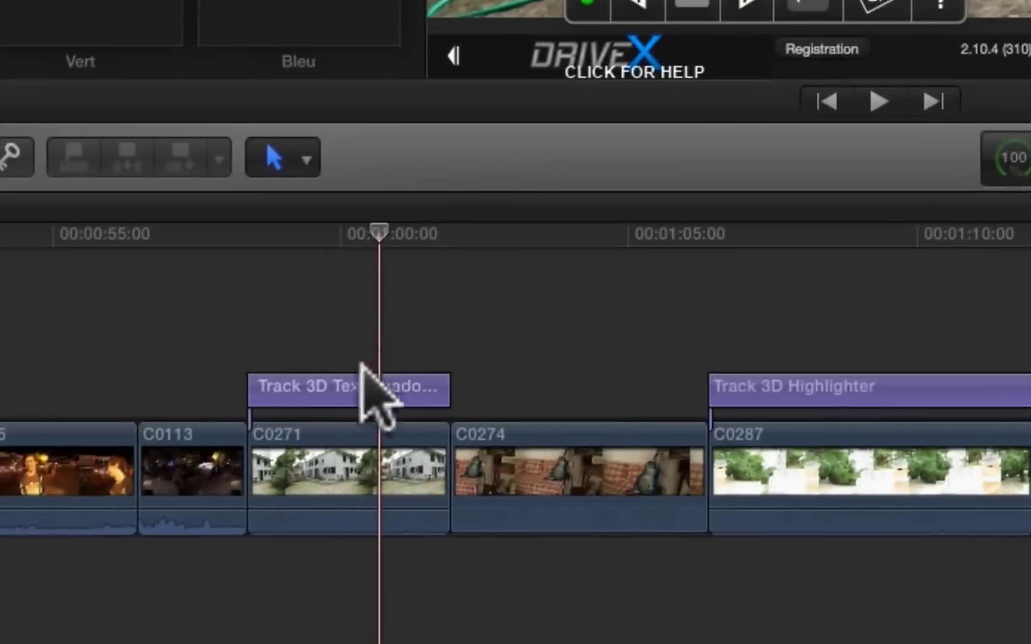
{"action": "left_click", "coordinate": [356, 399]}
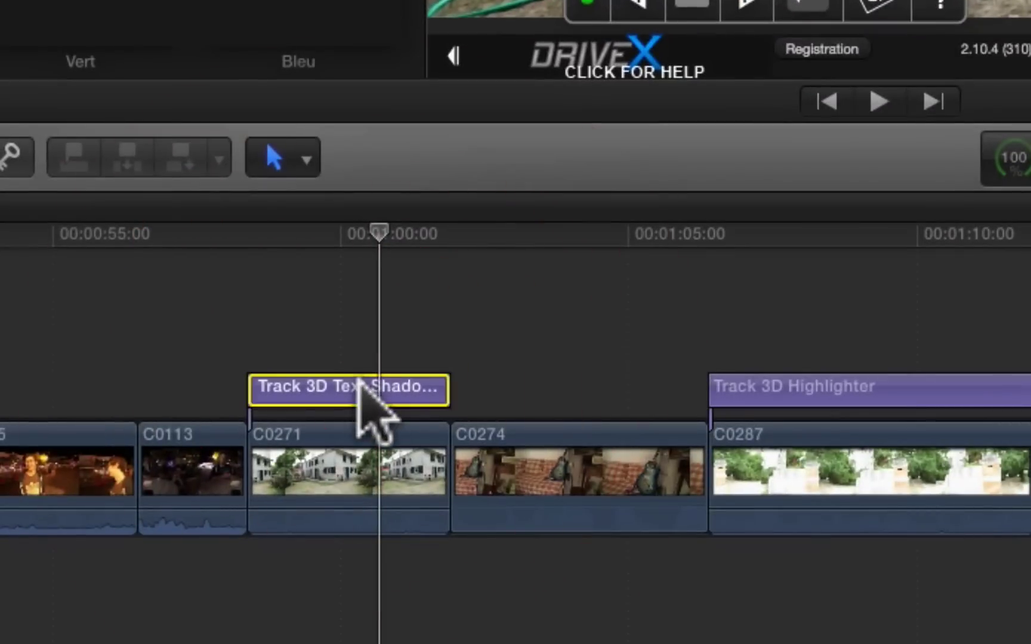
{"action": "key", "text": "Delete"}
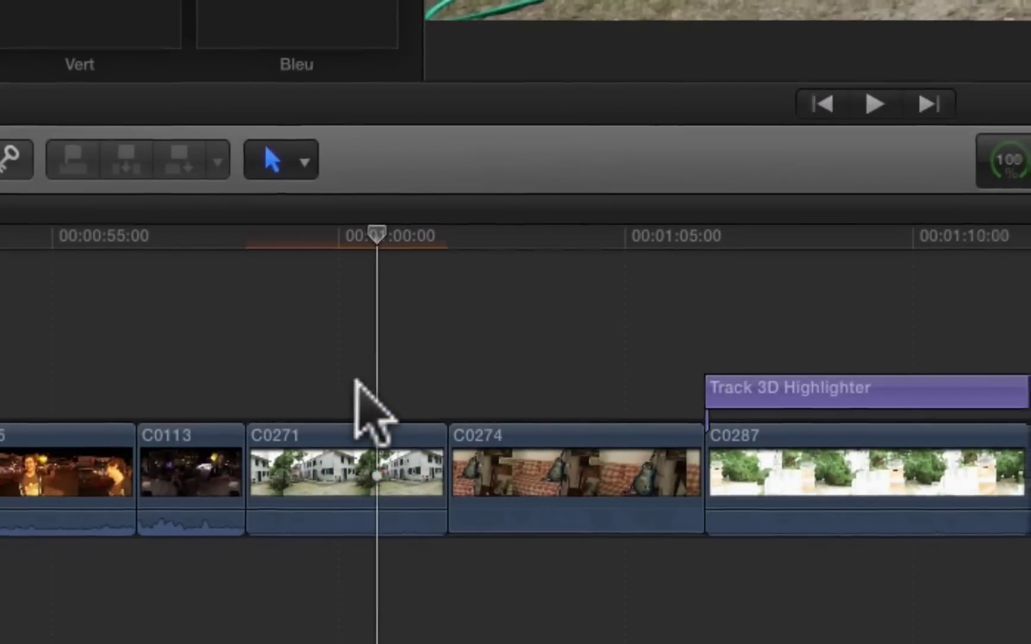
Connect a new C2 DriveX Track 3D Text Shadows title over the full duration of clip C0271
{"action": "left_click", "coordinate": [906, 455]}
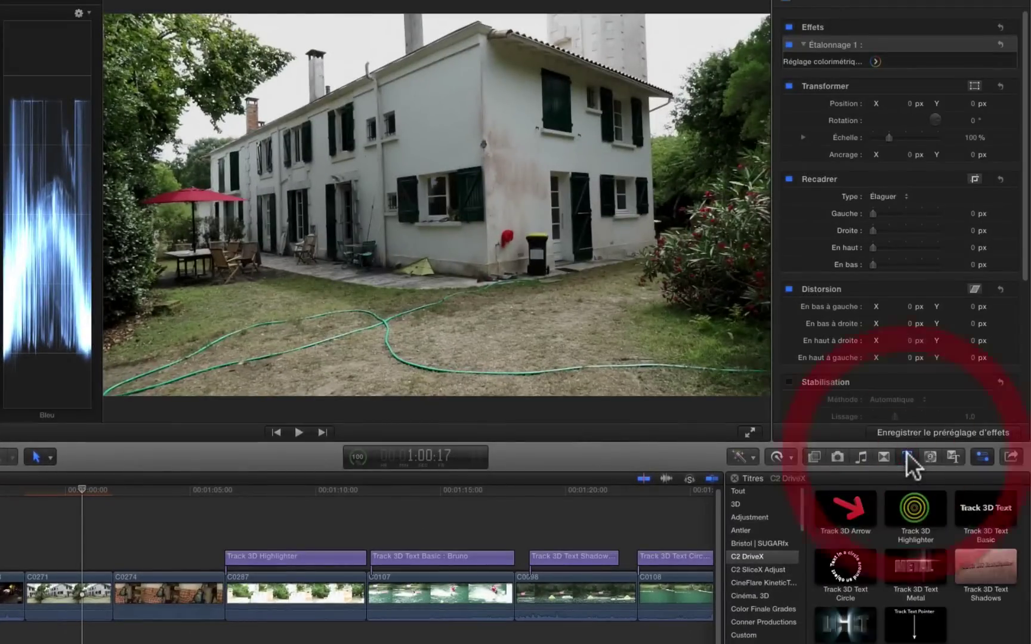
{"action": "left_click", "coordinate": [992, 573]}
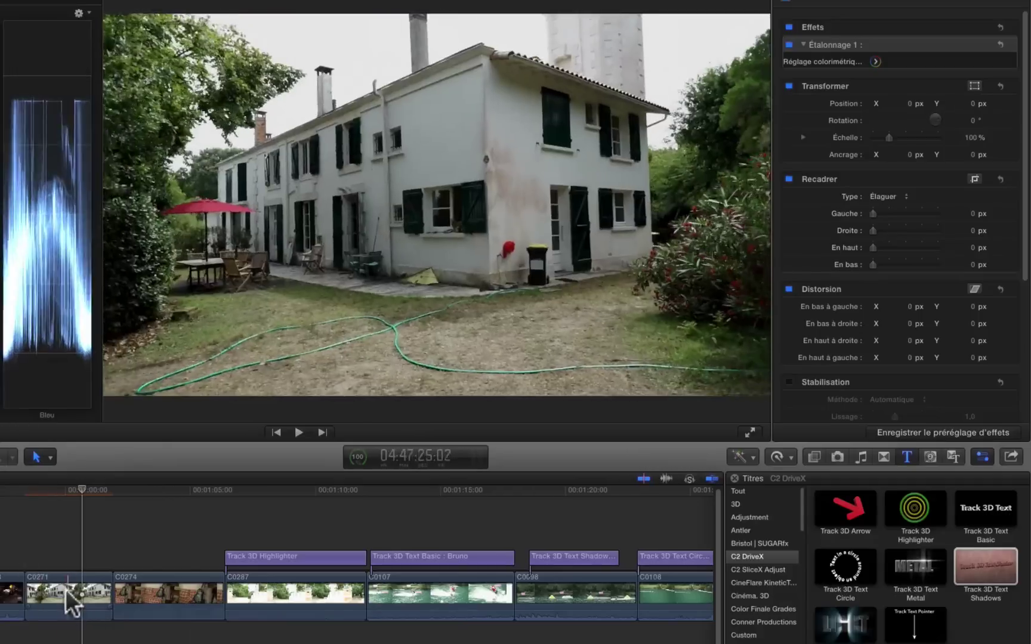
{"action": "left_click", "coordinate": [71, 599]}
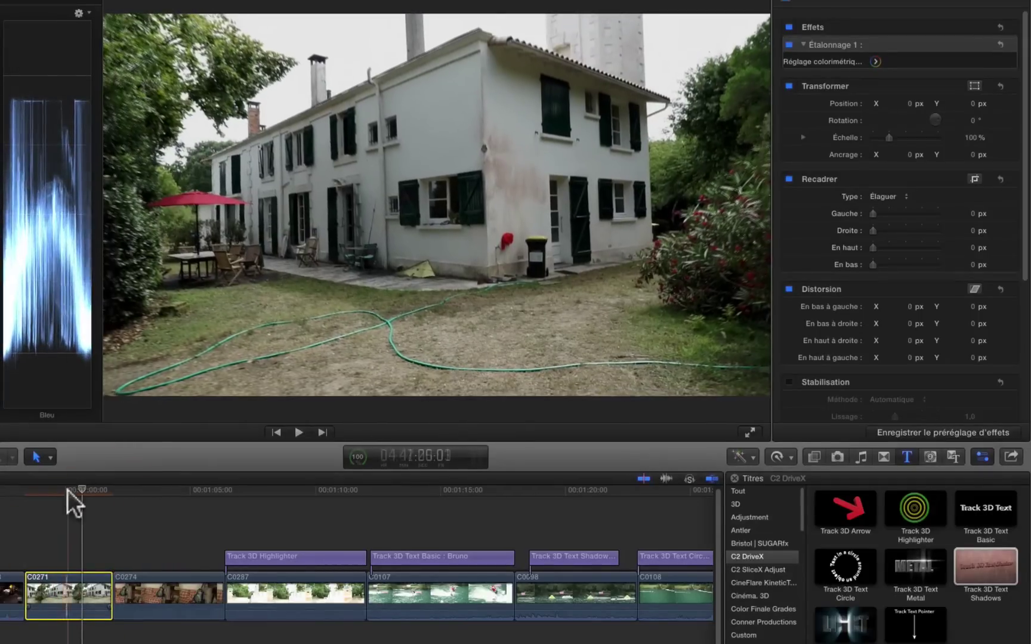
{"action": "key", "text": "x"}
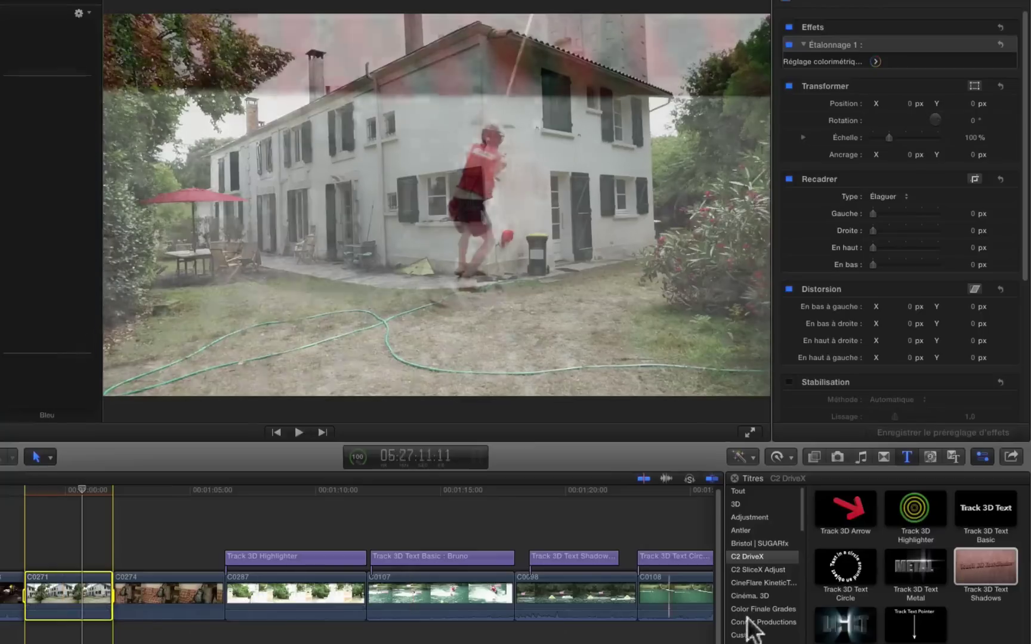
{"action": "left_click", "coordinate": [978, 580]}
{"action": "key", "text": "q"}
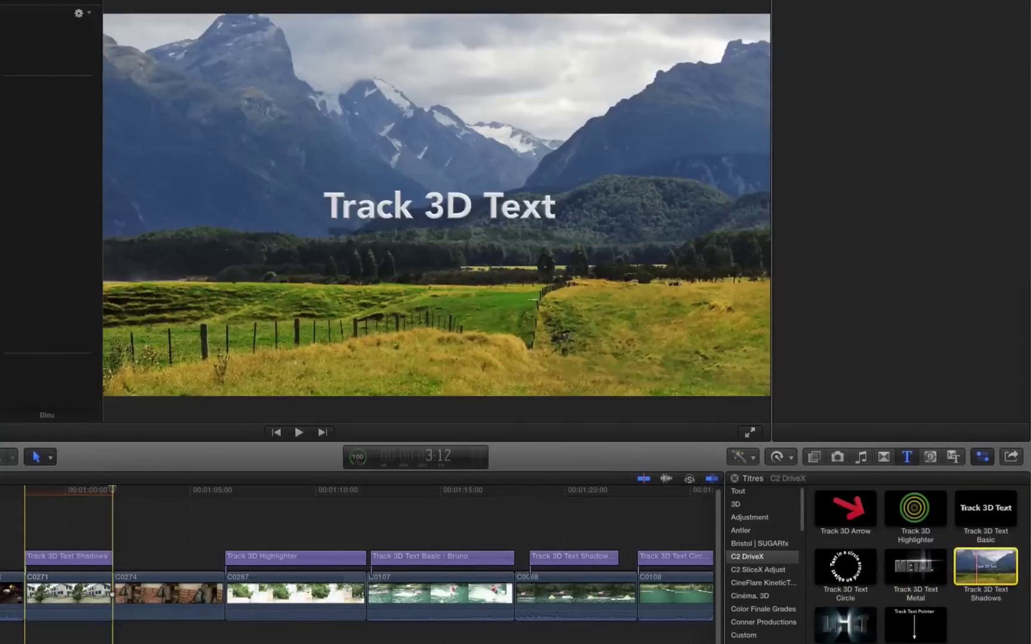
At 1:00:02, place the 3D text in front of the house's corner and the widened tracking shape on the ground below it
{"action": "left_click", "coordinate": [53, 517]}
{"action": "left_click", "coordinate": [67, 492]}
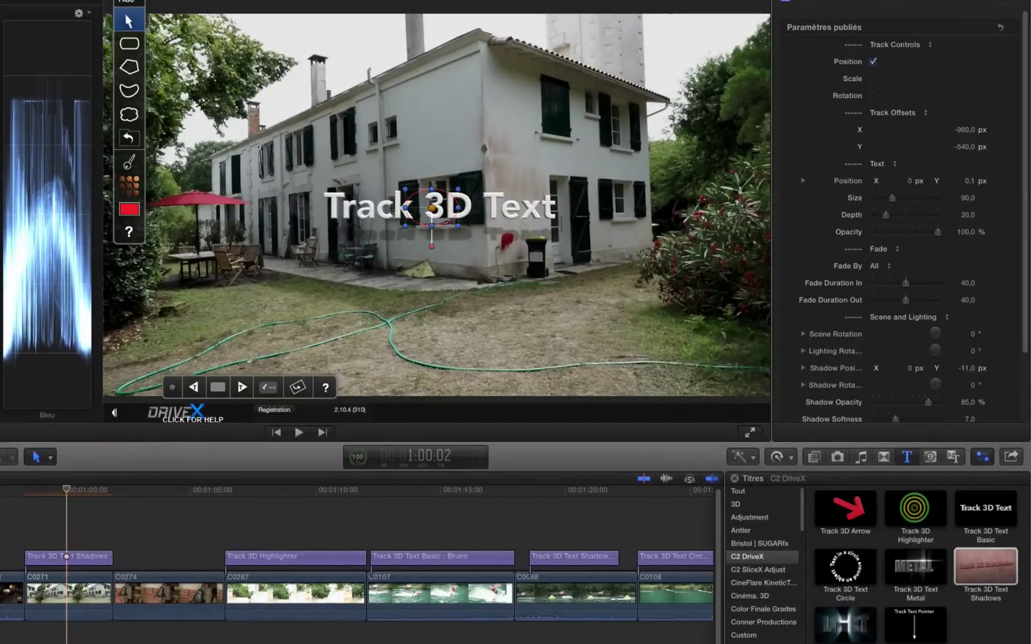
{"action": "left_click", "coordinate": [504, 207]}
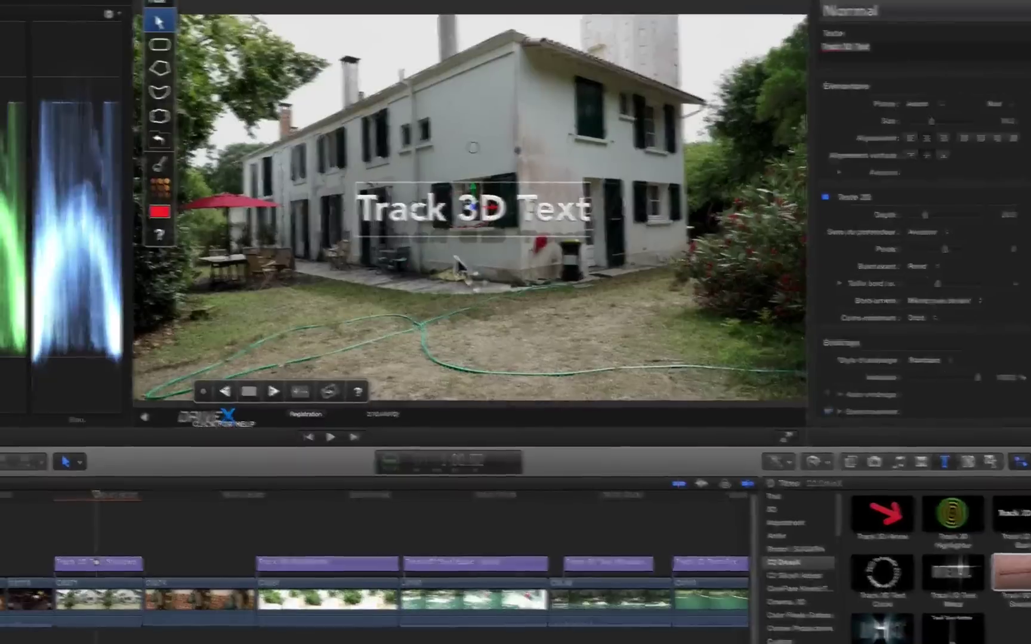
{"action": "left_click_drag", "start_coordinate": [443, 202], "coordinate": [610, 207]}
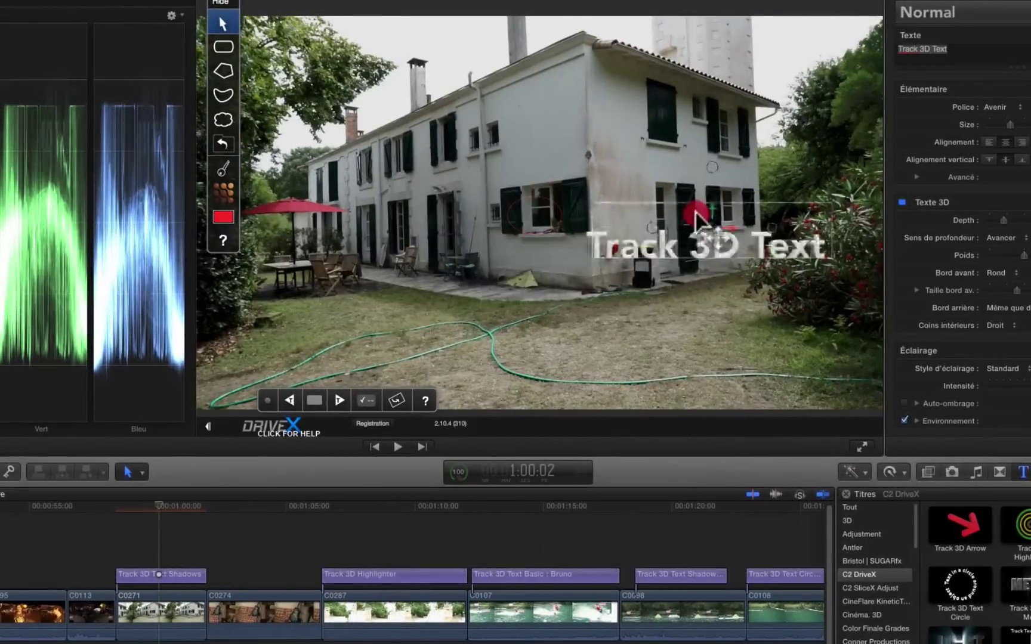
{"action": "left_click_drag", "start_coordinate": [695, 214], "coordinate": [698, 212]}
{"action": "left_click_drag", "start_coordinate": [536, 222], "coordinate": [615, 340]}
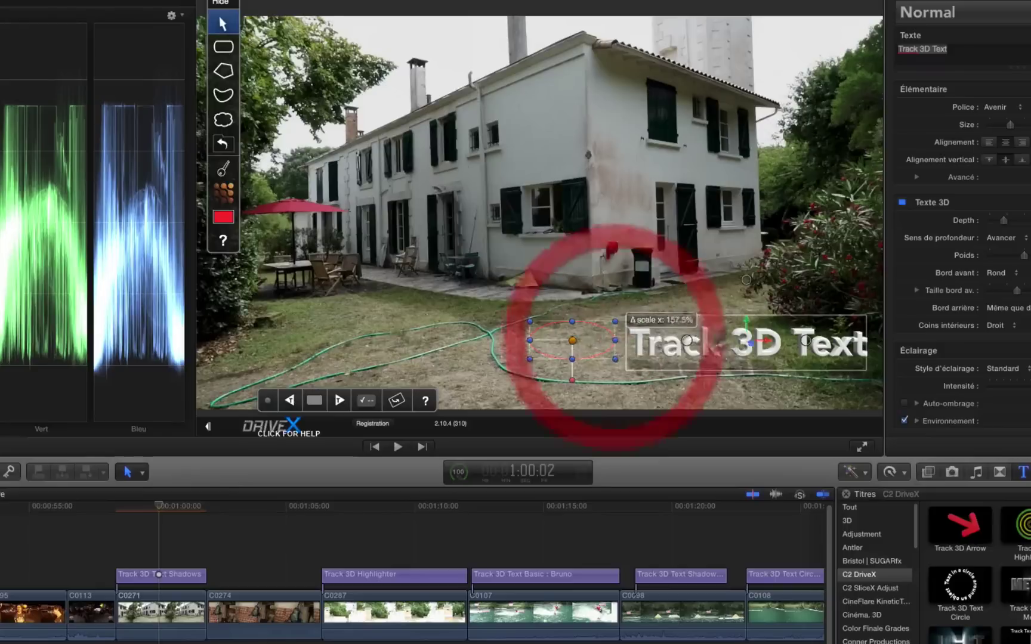
{"action": "left_click_drag", "start_coordinate": [703, 321], "coordinate": [663, 258]}
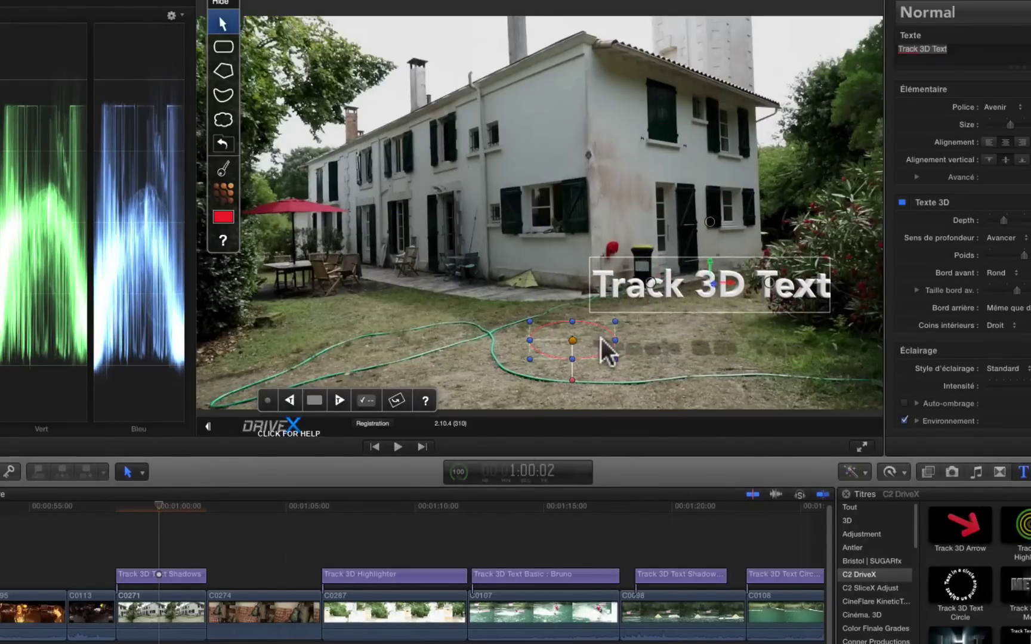
Try tracking forward from the title's first frame with the shape moved onto the bare ground, and check the result mid-clip
{"action": "key", "text": "Up"}
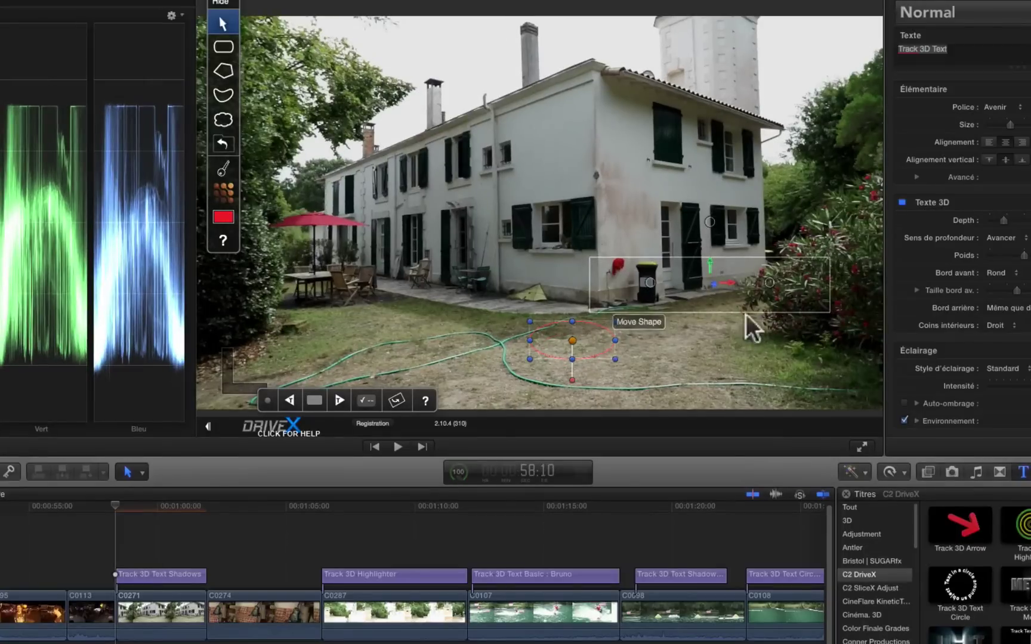
{"action": "left_click_drag", "start_coordinate": [603, 349], "coordinate": [648, 345]}
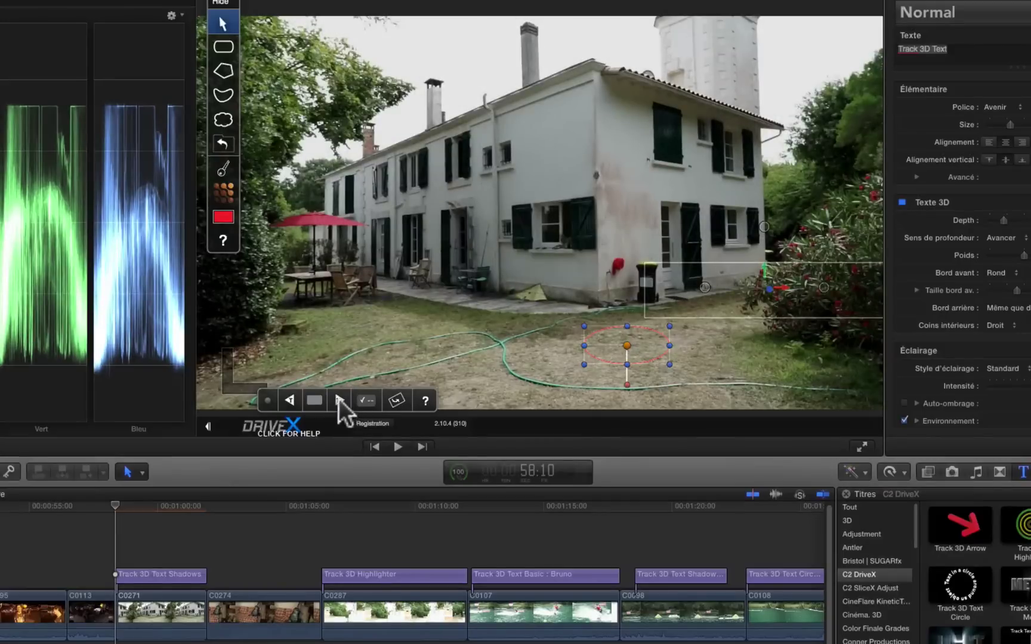
{"action": "left_click", "coordinate": [338, 398]}
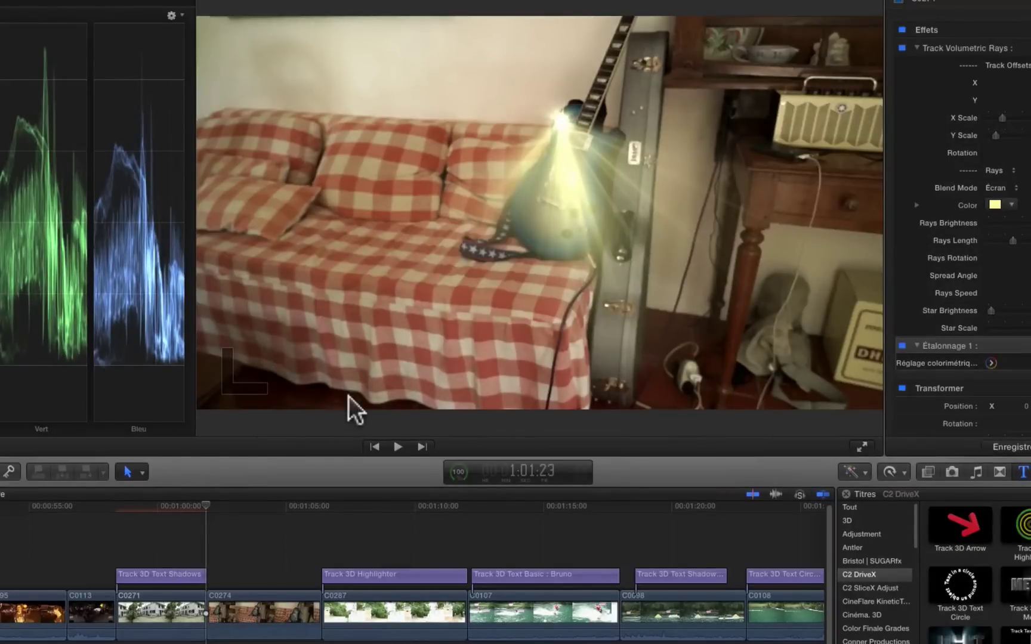
{"action": "left_click_drag", "start_coordinate": [203, 505], "coordinate": [158, 512]}
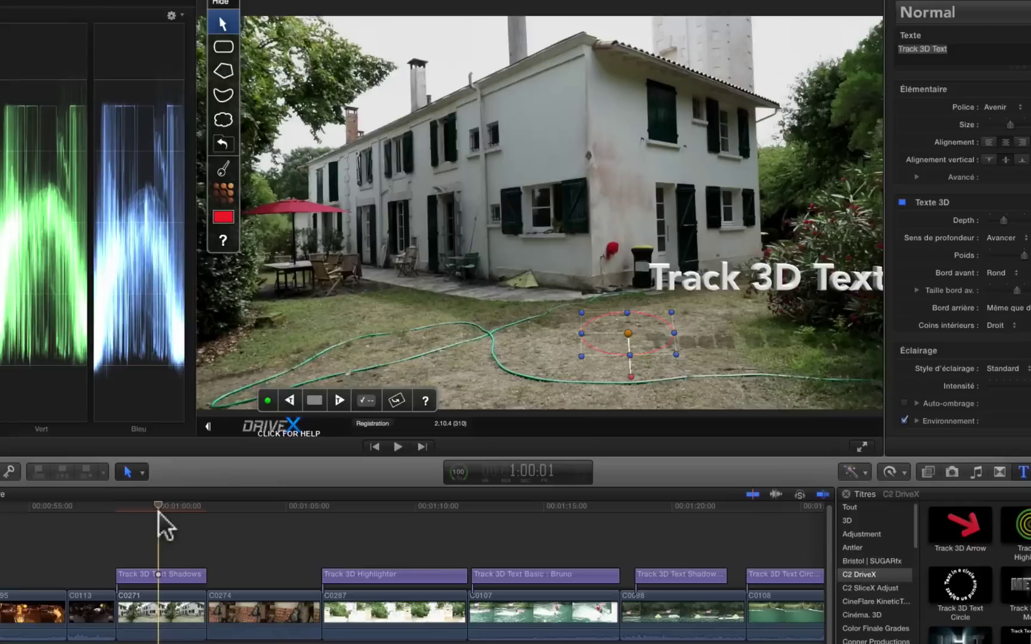
Delete all track data of the title and return to its first frame
{"action": "left_click", "coordinate": [266, 400]}
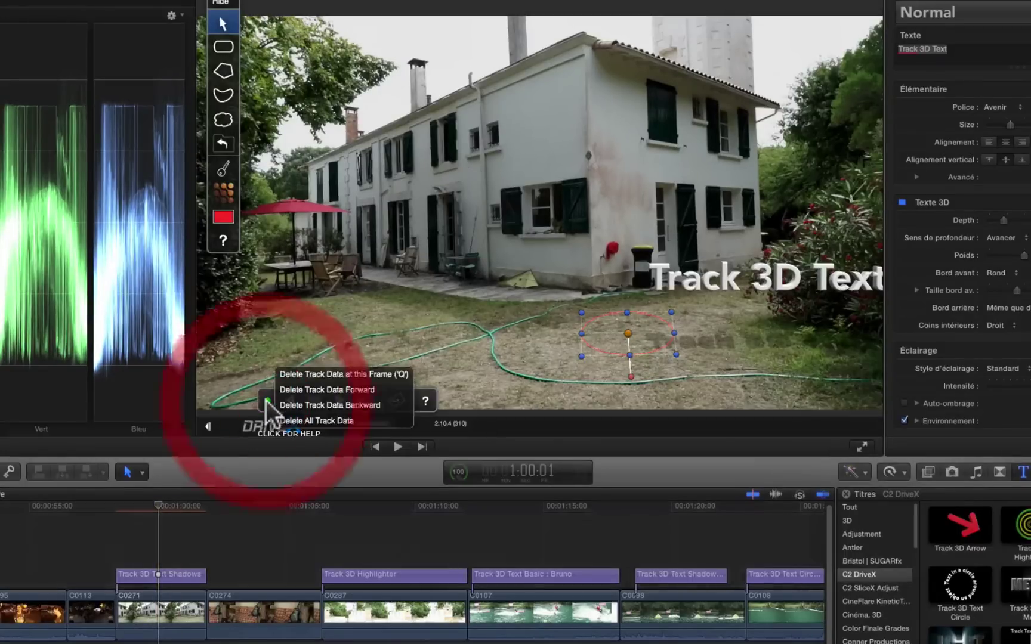
{"action": "left_click", "coordinate": [301, 419]}
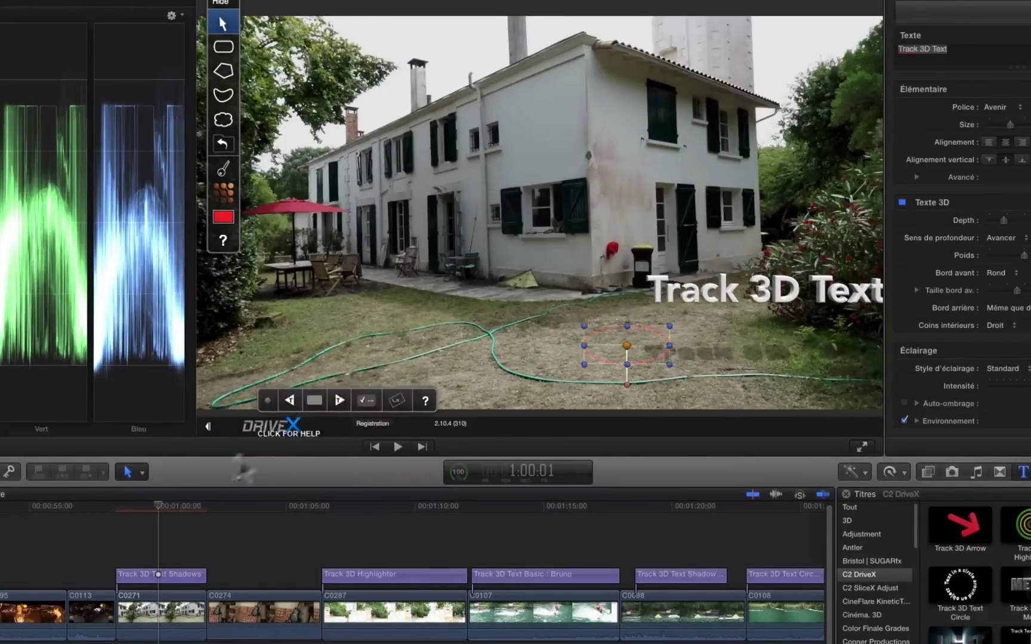
{"action": "left_click_drag", "start_coordinate": [156, 504], "coordinate": [112, 515]}
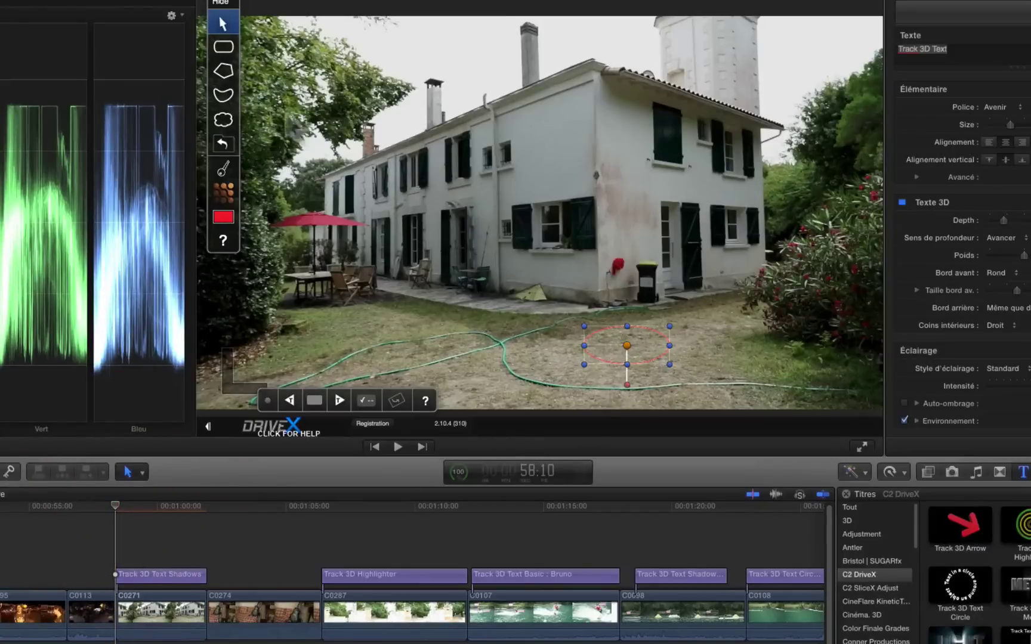
Draw a flat elliptical tracking shape centred on the garden hose crossing, track it forward through the clip, and review the result
{"action": "left_click", "coordinate": [225, 45]}
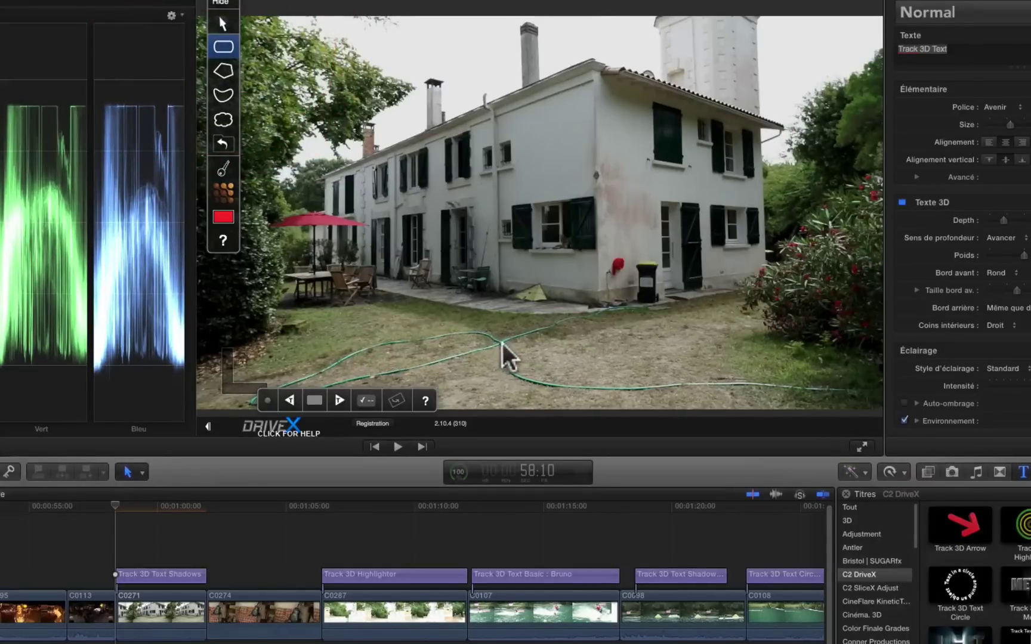
{"action": "left_click_drag", "start_coordinate": [500, 343], "coordinate": [550, 357]}
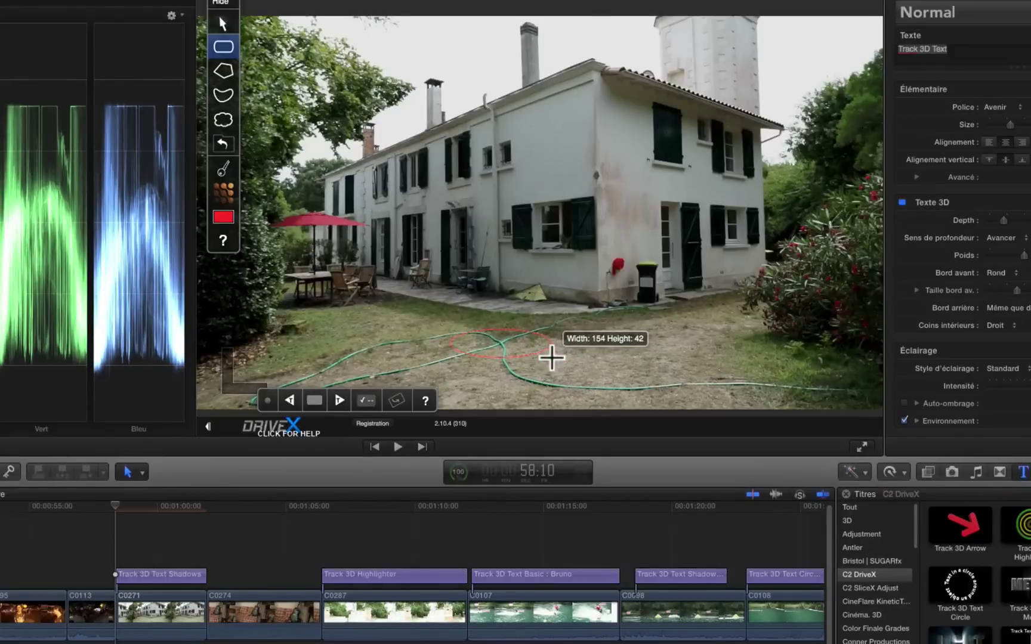
{"action": "left_click_drag", "start_coordinate": [551, 358], "coordinate": [544, 355]}
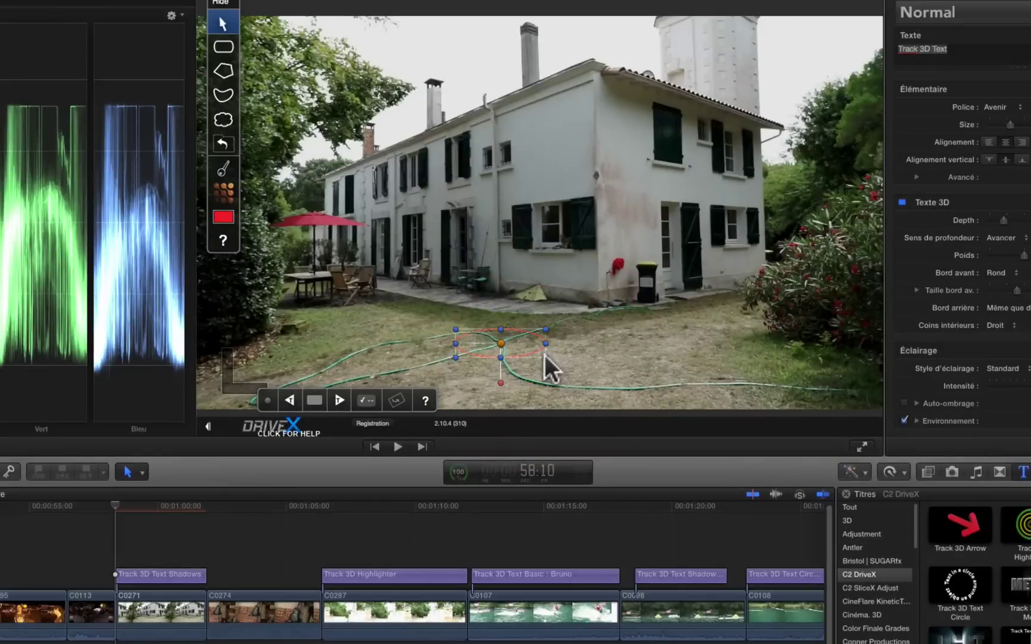
{"action": "left_click", "coordinate": [339, 401]}
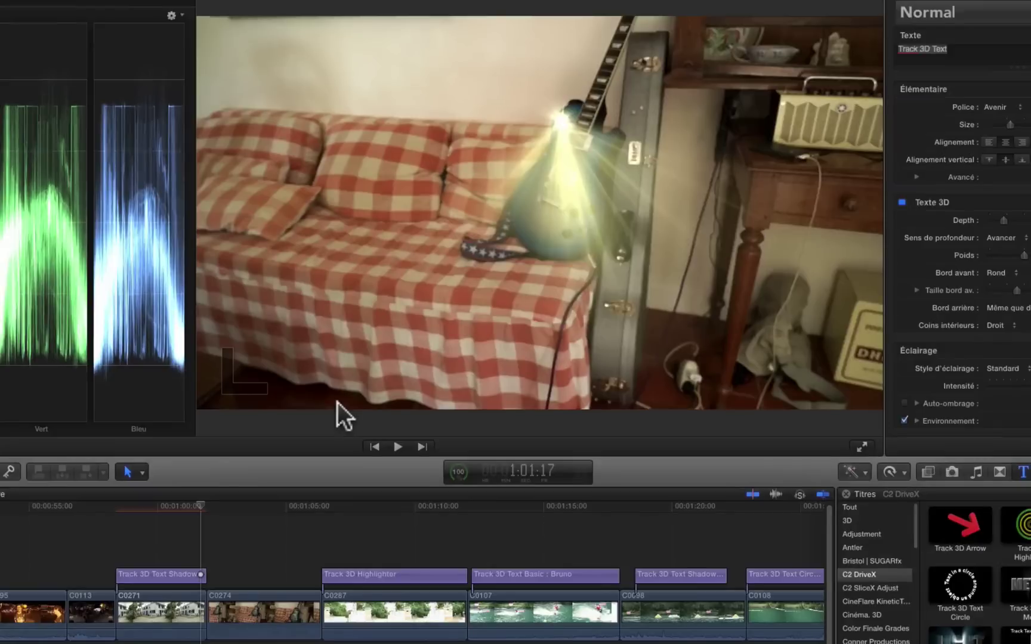
{"action": "left_click", "coordinate": [131, 510]}
{"action": "left_click_drag", "start_coordinate": [130, 509], "coordinate": [191, 515]}
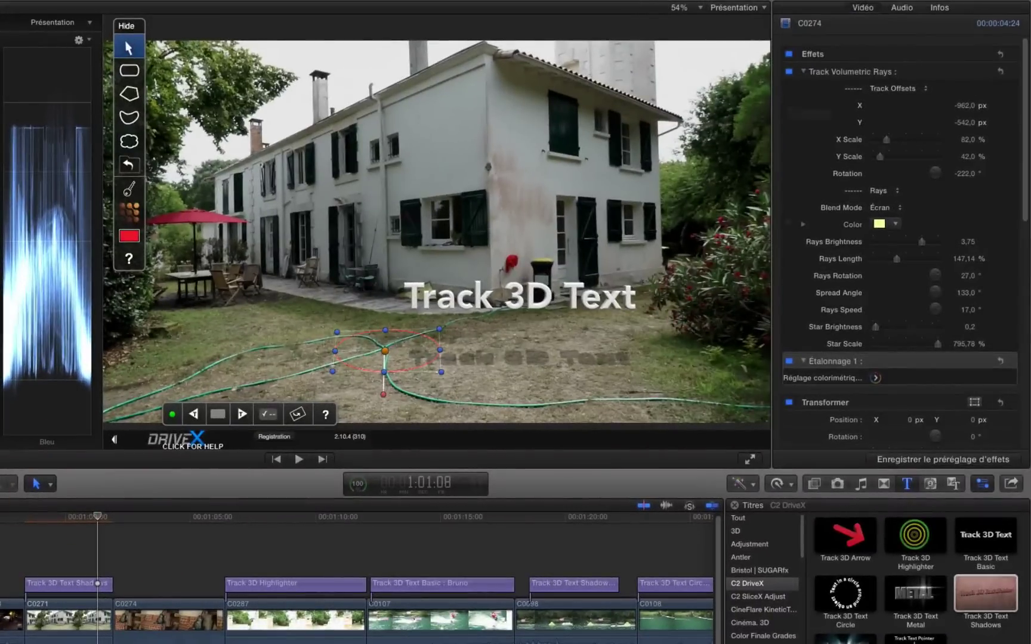
Enable scale tracking for the new Track 3D Text Shadows title and return to its first frame
{"action": "double_click", "coordinate": [161, 575]}
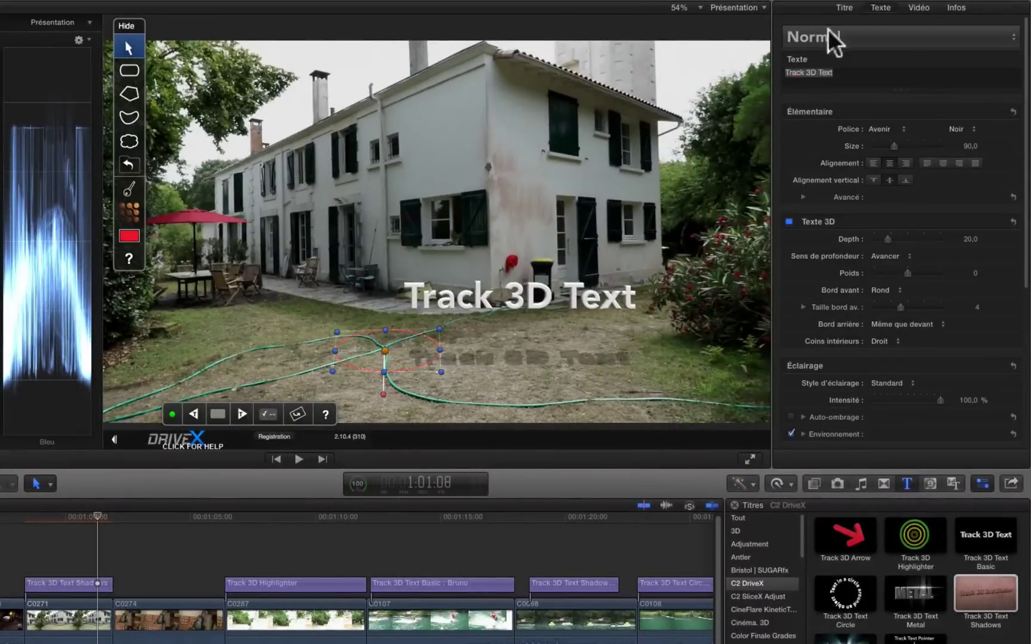
{"action": "left_click", "coordinate": [842, 6]}
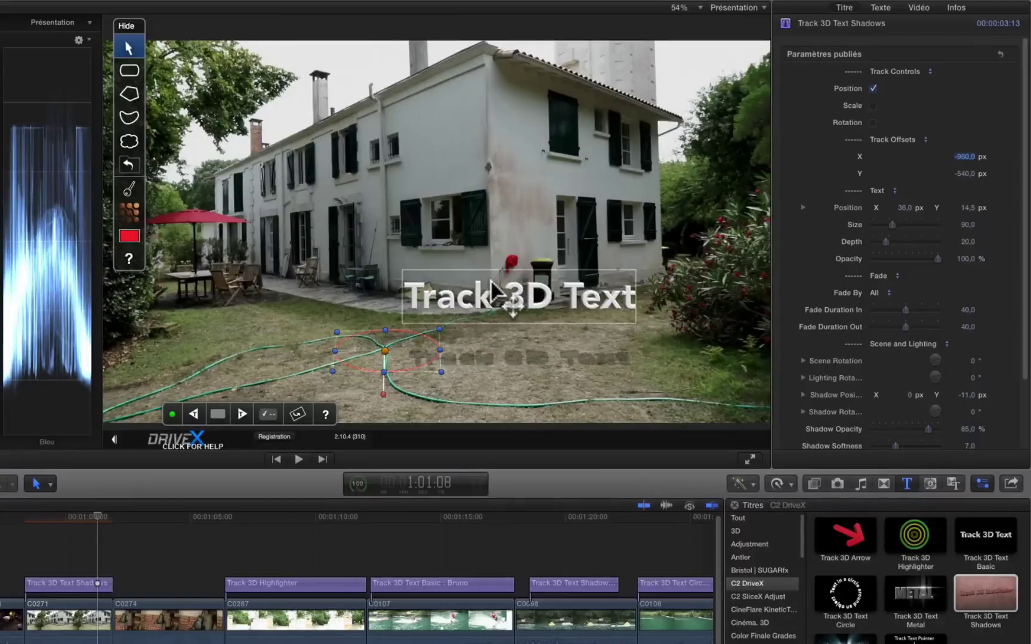
{"action": "left_click", "coordinate": [873, 106]}
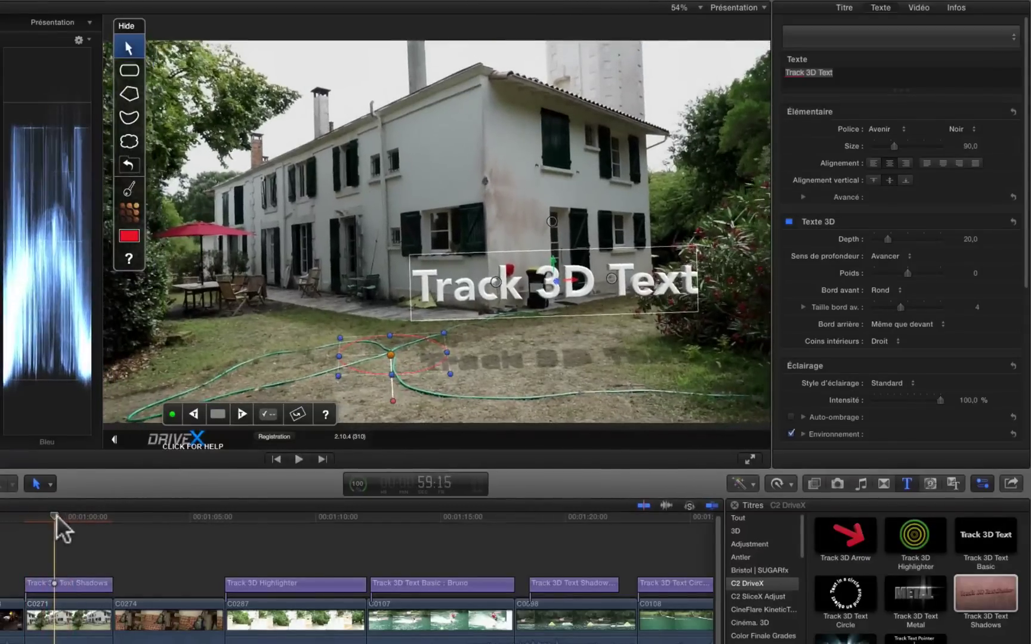
{"action": "left_click", "coordinate": [27, 519]}
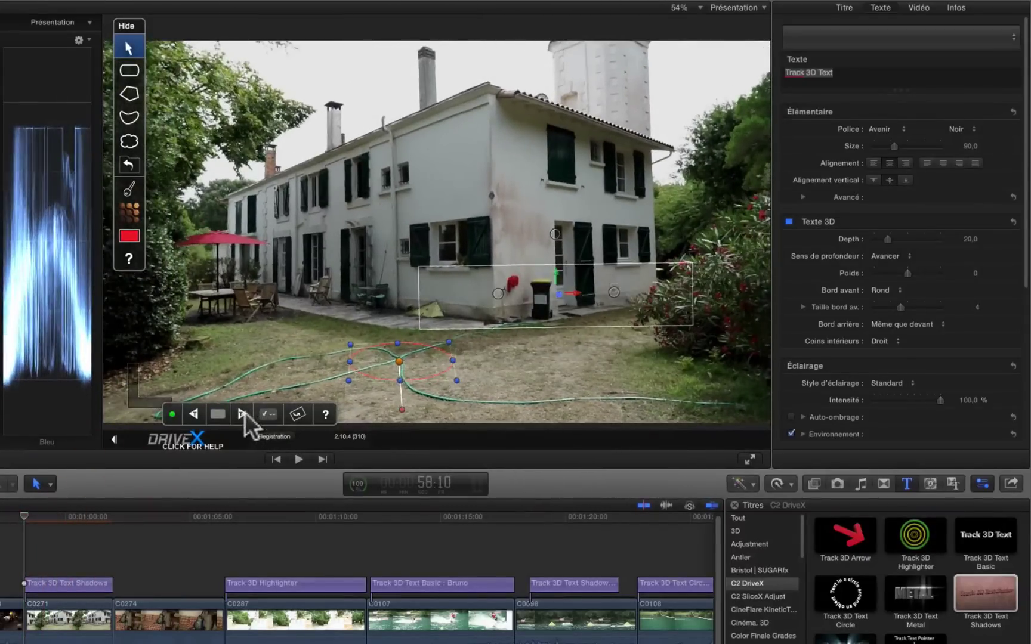
Track the ellipse forward through the clip with scale tracking enabled, then reselect the title and move the playhead to 59:19
{"action": "left_click", "coordinate": [242, 412]}
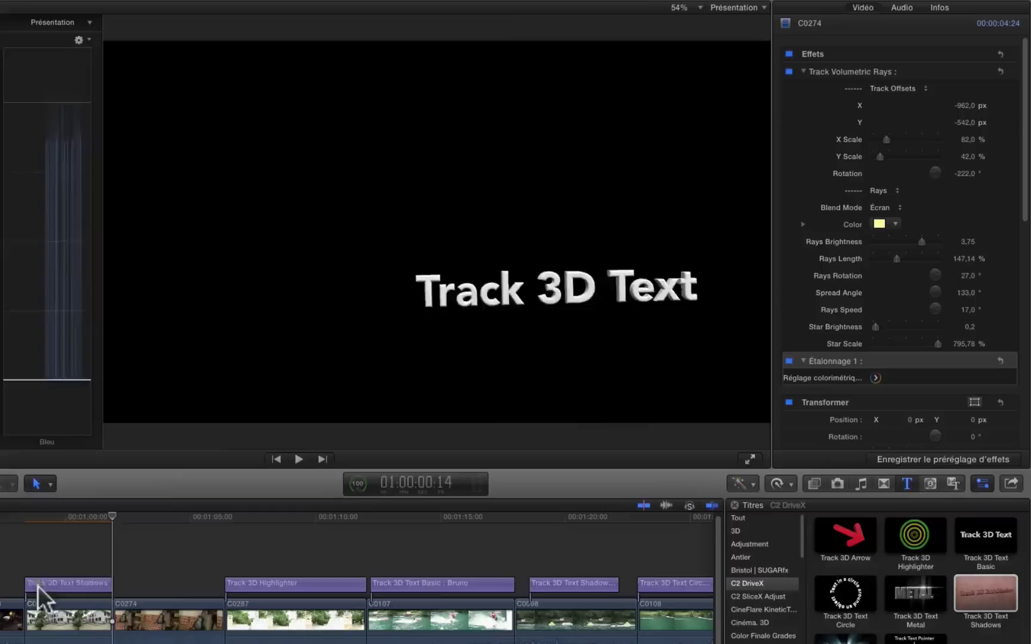
{"action": "left_click", "coordinate": [38, 585]}
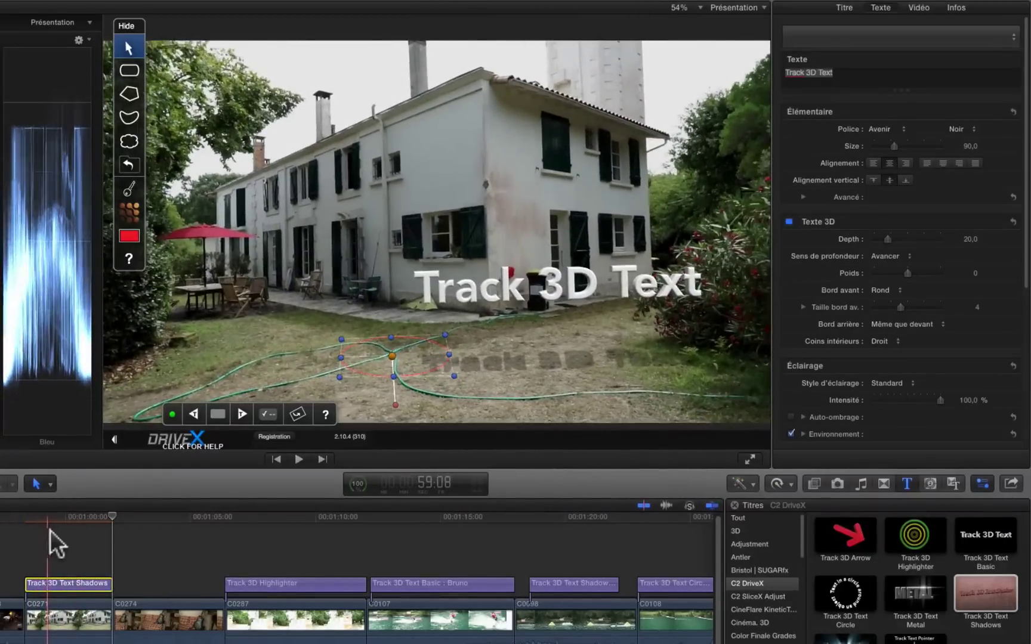
{"action": "left_click", "coordinate": [59, 518]}
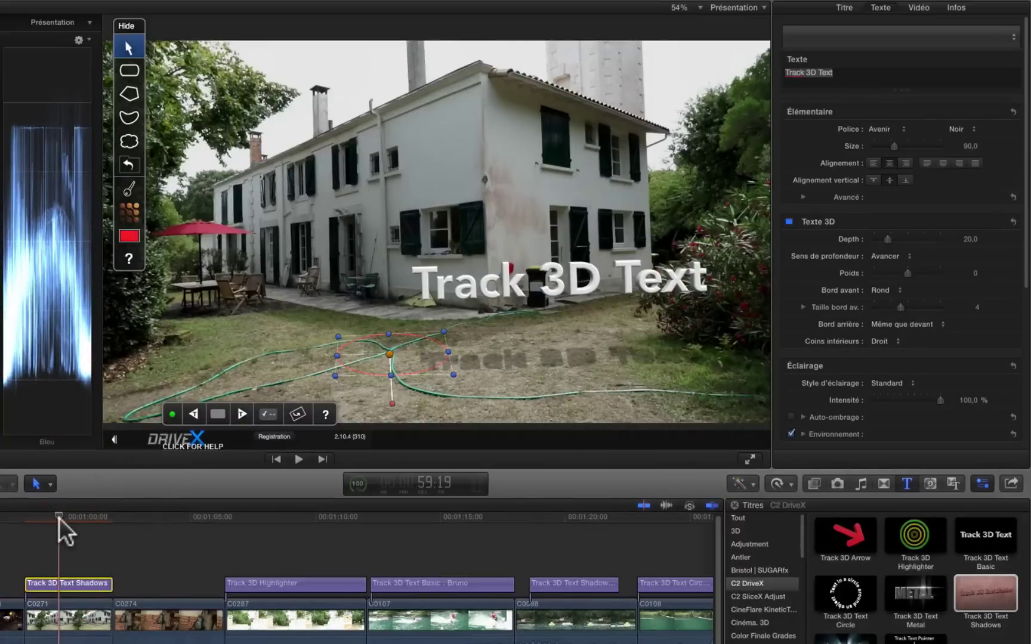
Replace the title's placeholder text with "Seudre"
{"action": "left_click", "coordinate": [864, 68]}
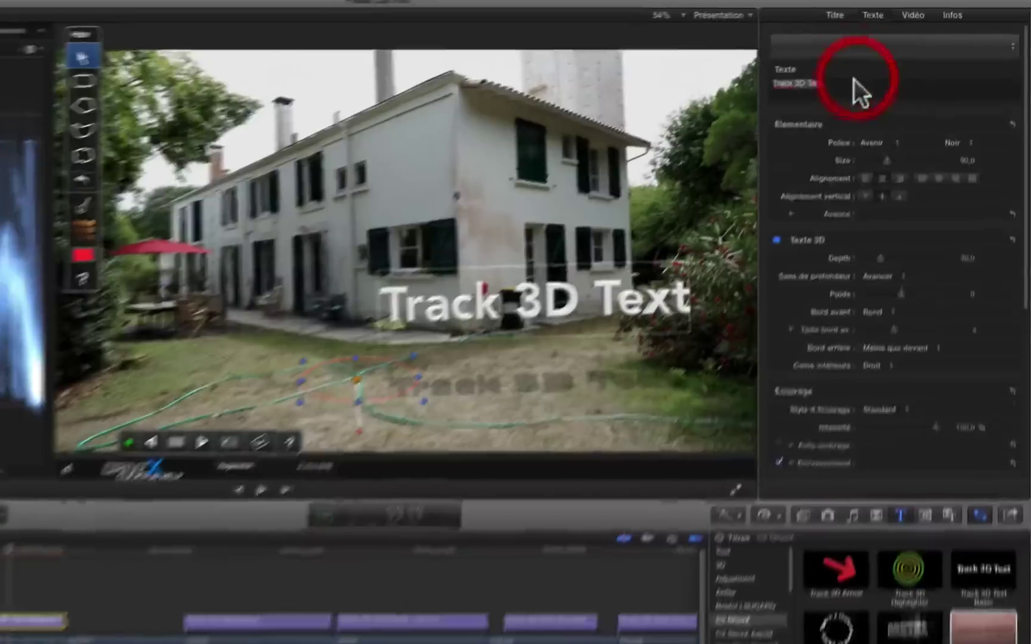
{"action": "left_click_drag", "start_coordinate": [840, 72], "coordinate": [755, 96]}
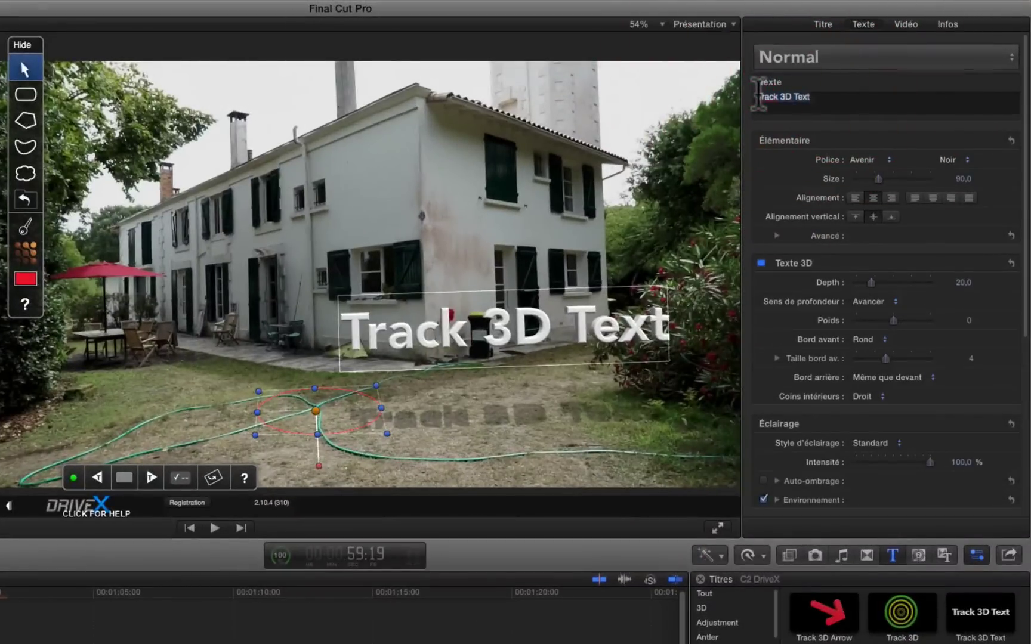
{"action": "type", "text": "Seudre"}
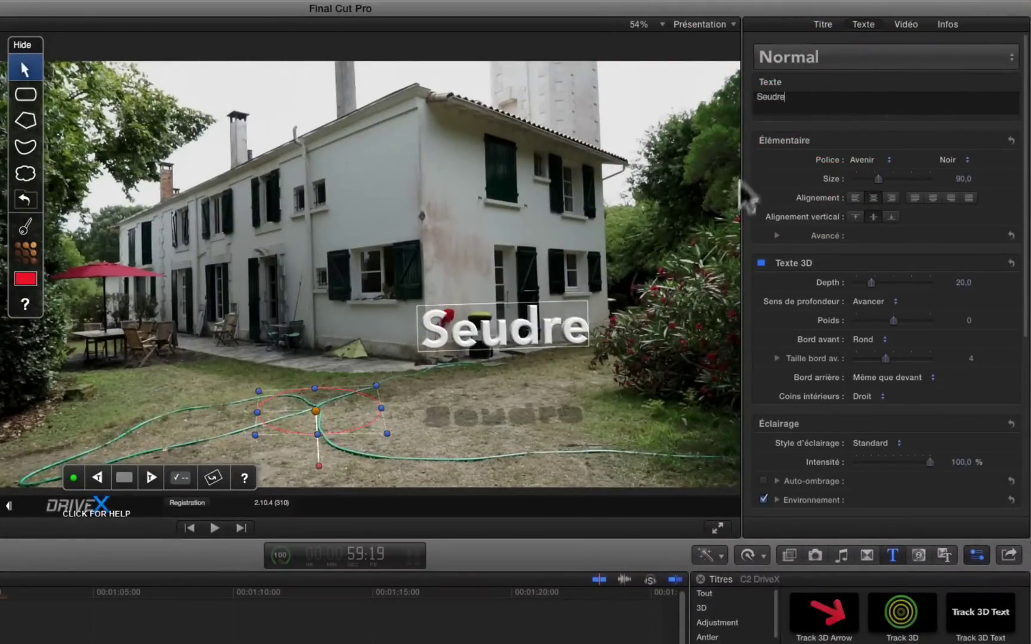
Move the title text down onto the ground beside the hose crossing, with position X 19.1 px and Y 2.6 px
{"action": "left_click", "coordinate": [822, 25]}
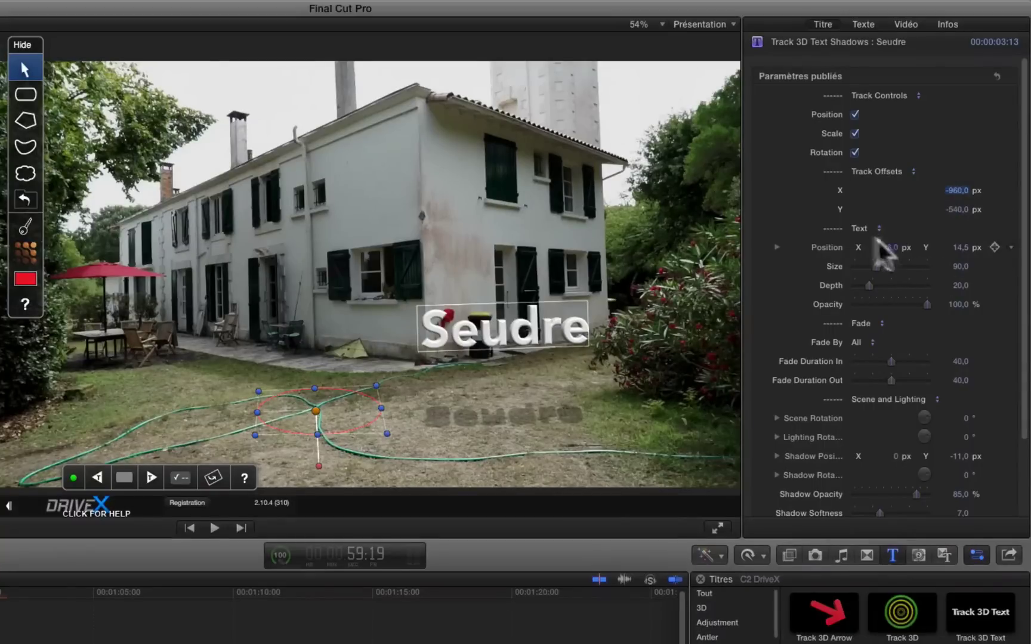
{"action": "mouse_move", "coordinate": [890, 246]}
{"action": "left_mouse_down"}
{"action": "mouse_move", "coordinate": [853, 247]}
{"action": "mouse_move", "coordinate": [892, 247]}
{"action": "left_mouse_up"}
{"action": "left_click_drag", "start_coordinate": [959, 247], "coordinate": [959, 257]}
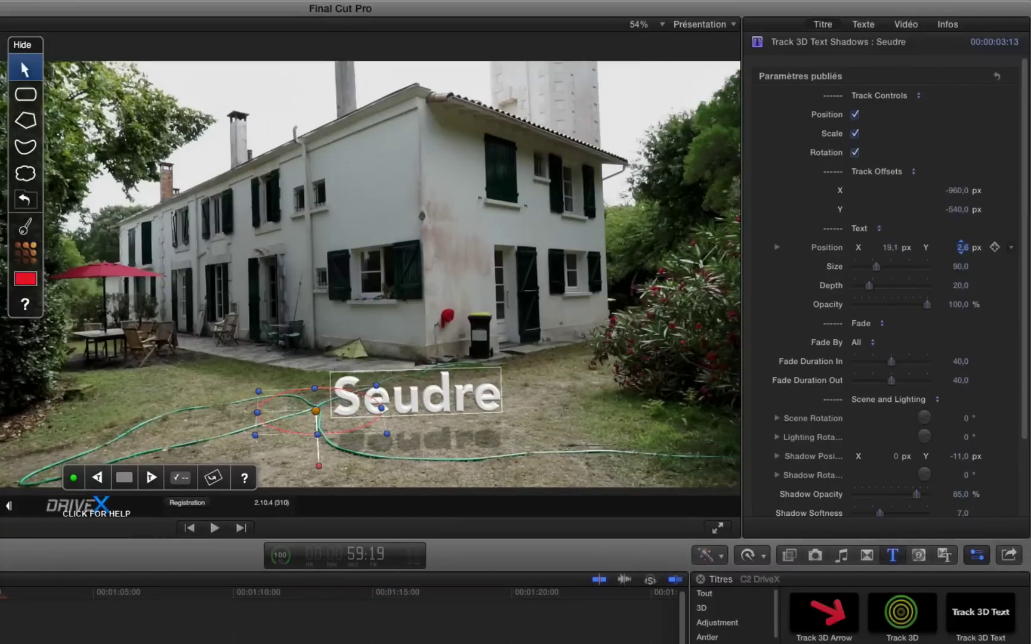
Play the title to check its fade, return to mid-title, and set Fade Duration In to 20 and Fade Duration Out to 17.2
{"action": "key", "text": "space"}
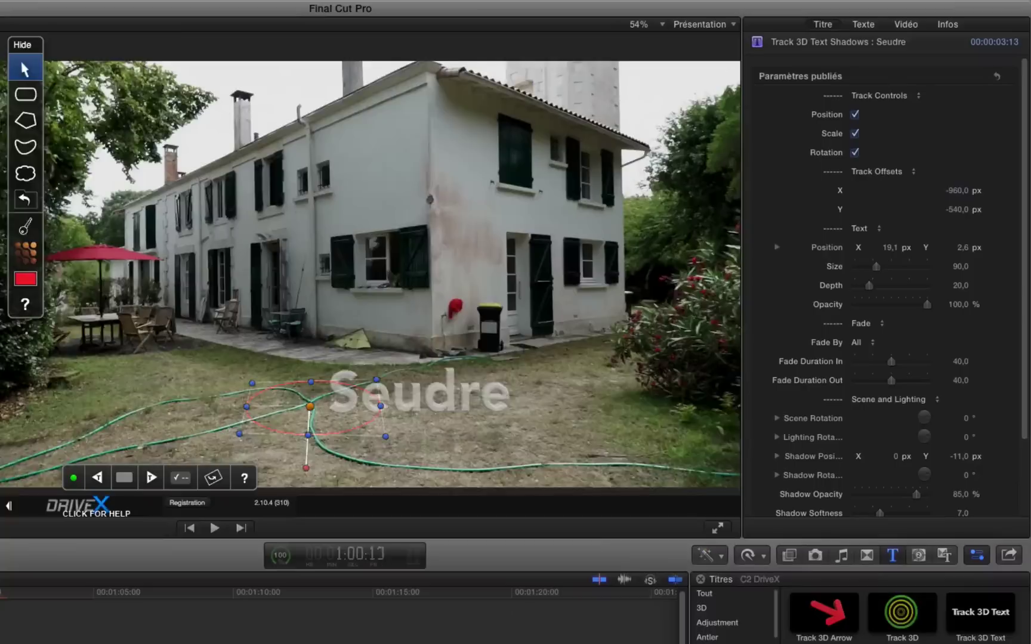
{"action": "left_click", "coordinate": [1, 607]}
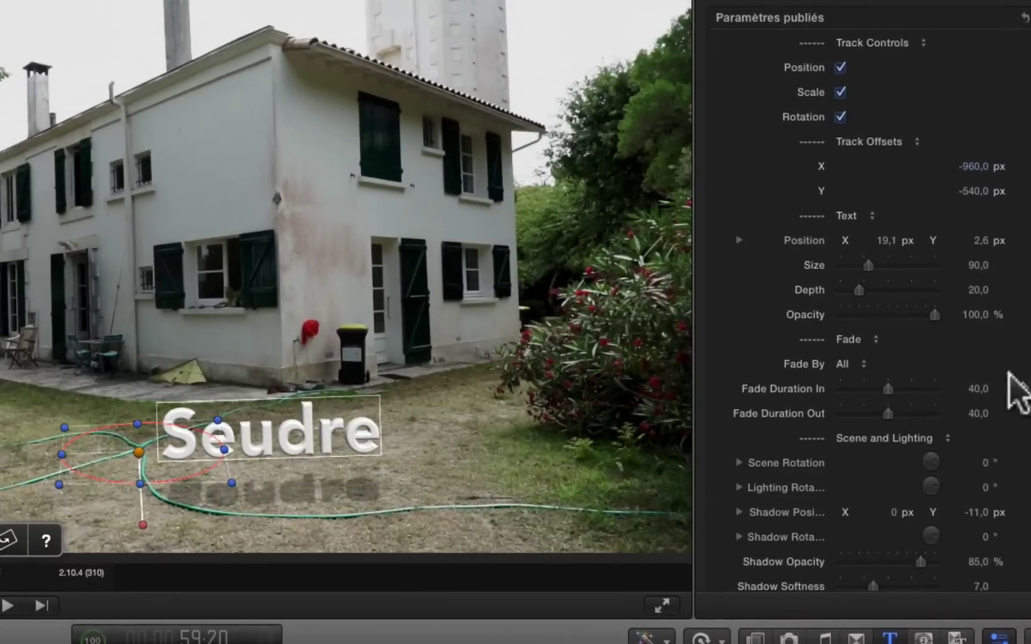
{"action": "left_click_drag", "start_coordinate": [888, 389], "coordinate": [862, 414]}
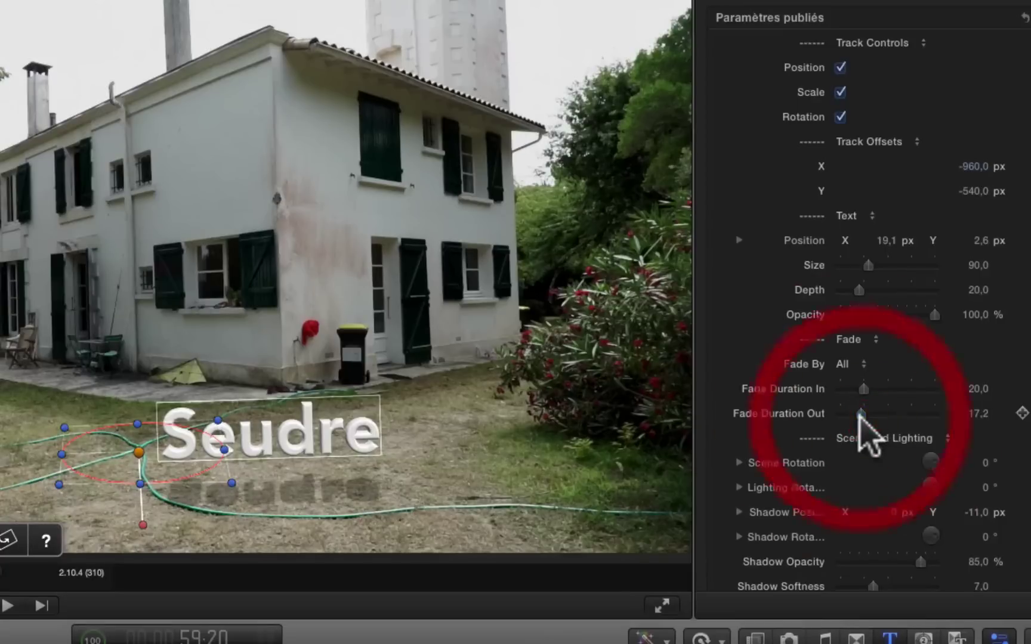
Set the title's Scene Rotation to X 4°, Y 19° and Z 0°
{"action": "scroll", "coordinate": [967, 319], "scroll_direction": "down", "scroll_amount": 5}
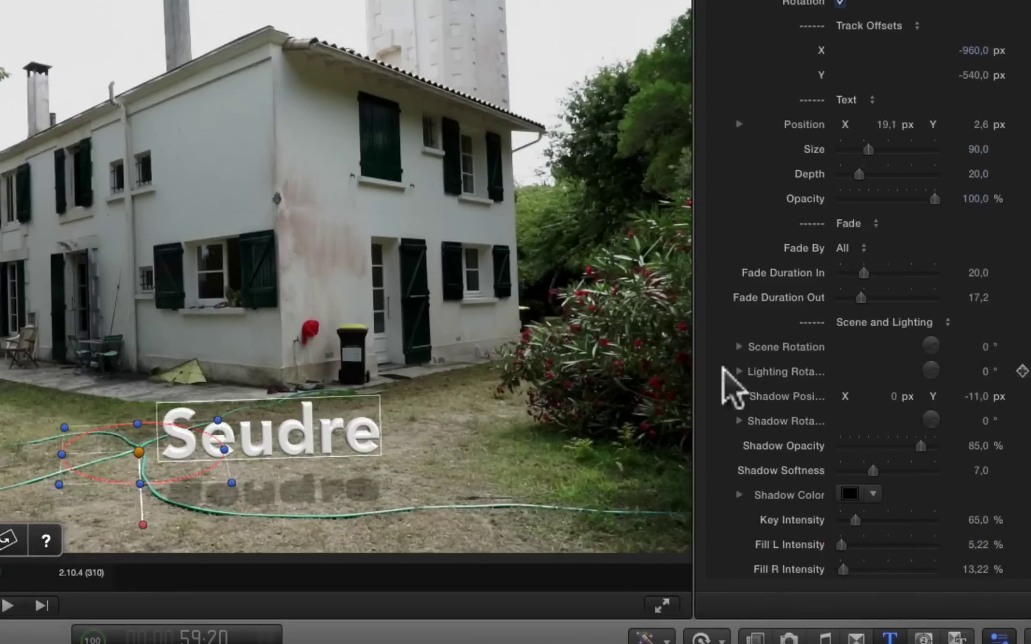
{"action": "left_click", "coordinate": [738, 347]}
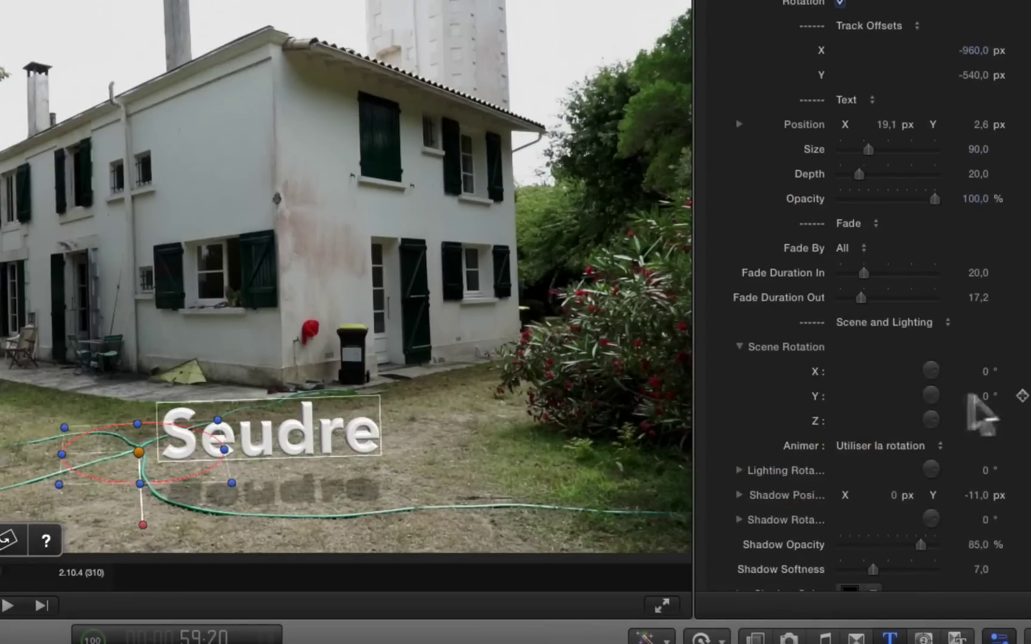
{"action": "left_click_drag", "start_coordinate": [982, 370], "coordinate": [985, 371]}
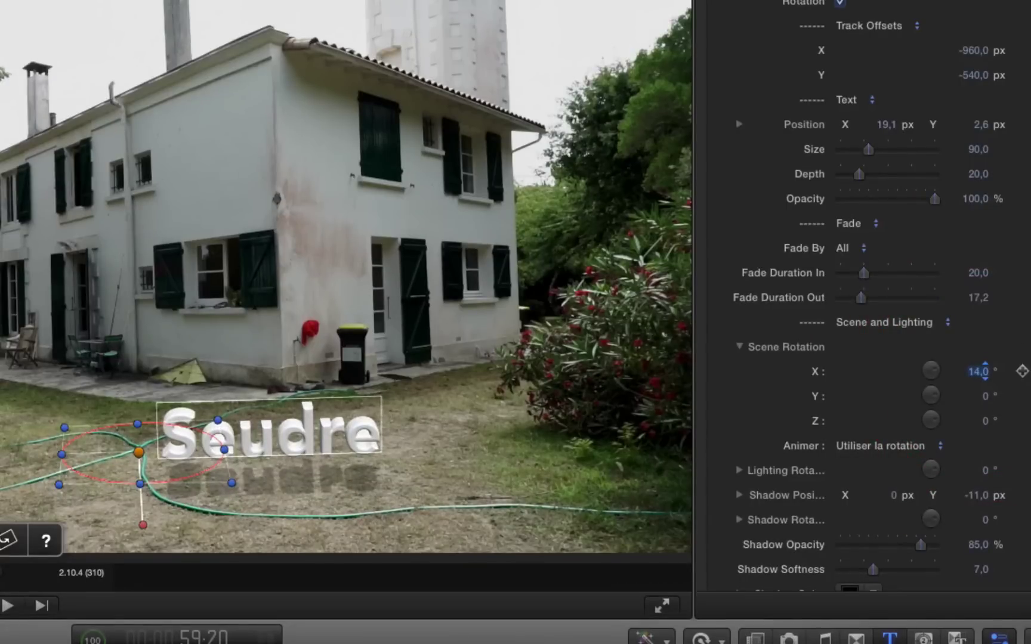
{"action": "left_click_drag", "start_coordinate": [985, 370], "coordinate": [985, 371]}
{"action": "left_click_drag", "start_coordinate": [984, 394], "coordinate": [978, 371]}
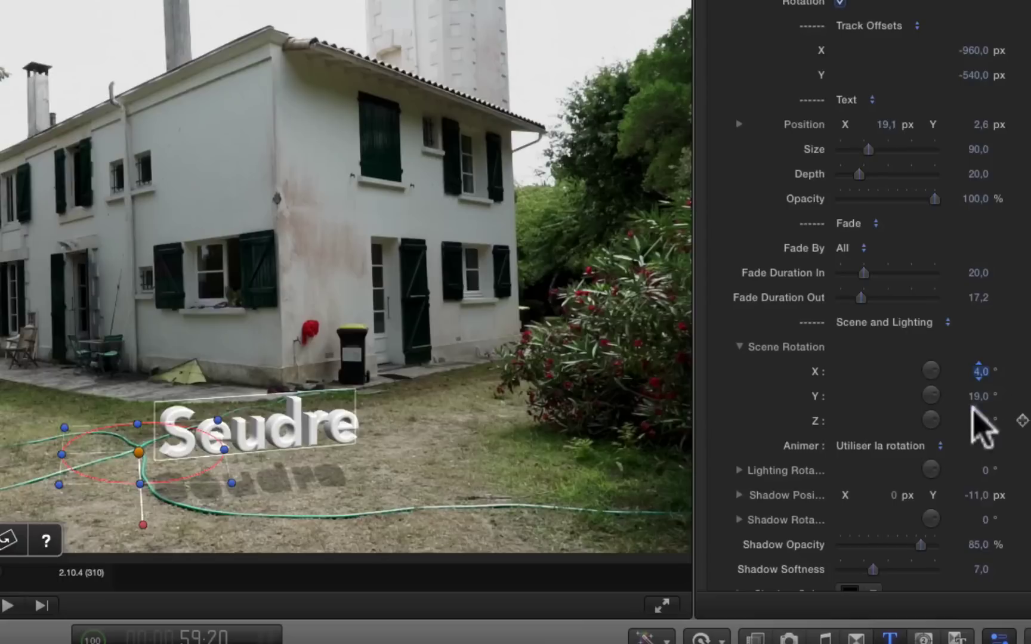
{"action": "left_click_drag", "start_coordinate": [983, 420], "coordinate": [985, 421]}
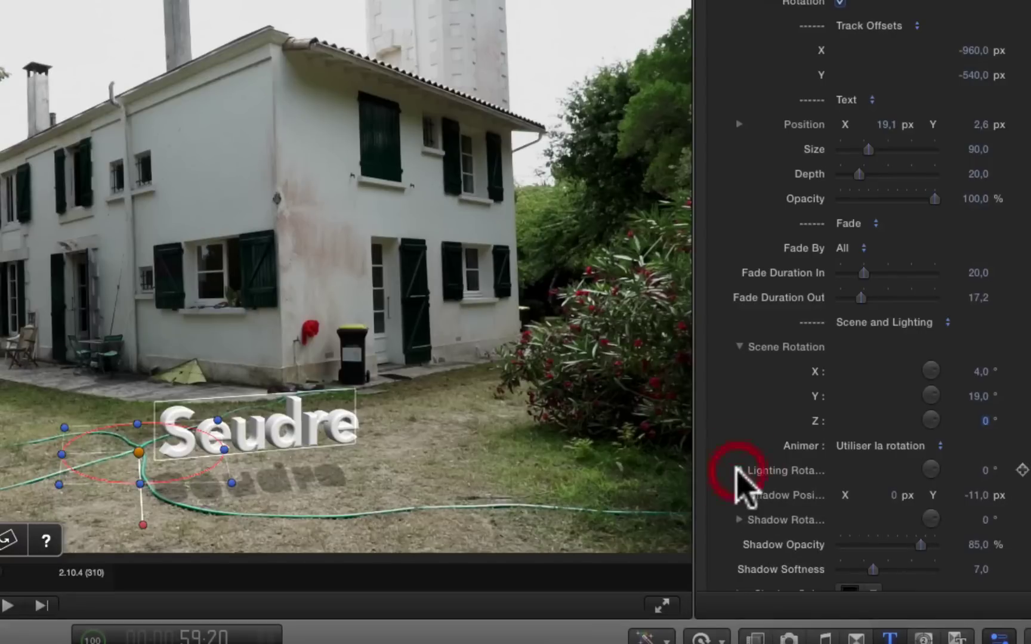
Set the title's Lighting Rotation to X 3°, Y -19° and Z 3°
{"action": "left_click", "coordinate": [738, 470]}
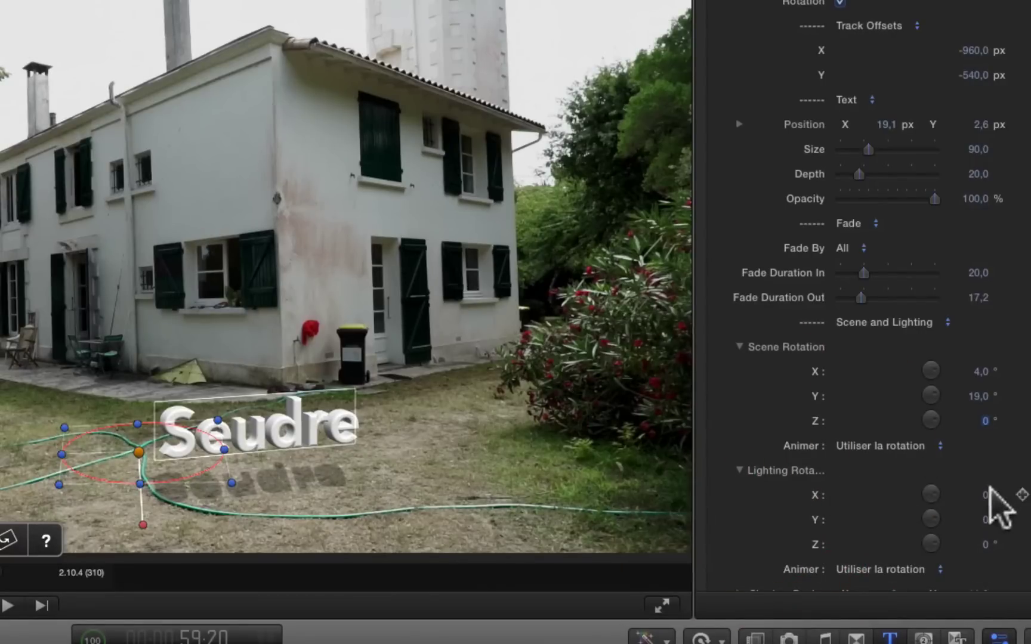
{"action": "left_click", "coordinate": [983, 490]}
{"action": "left_click_drag", "start_coordinate": [985, 495], "coordinate": [984, 495]}
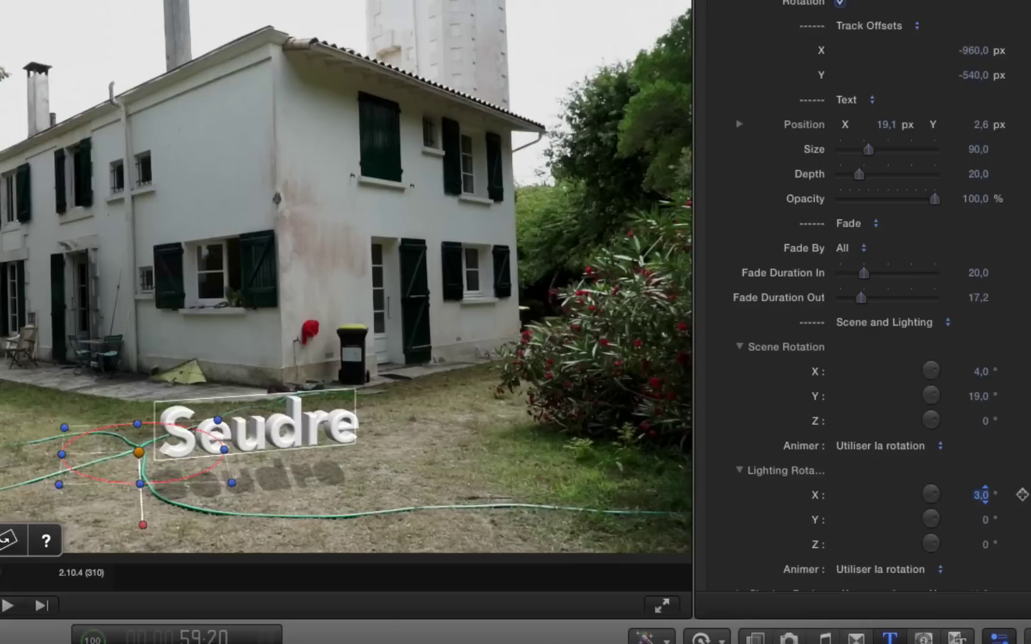
{"action": "left_click_drag", "start_coordinate": [984, 518], "coordinate": [984, 544]}
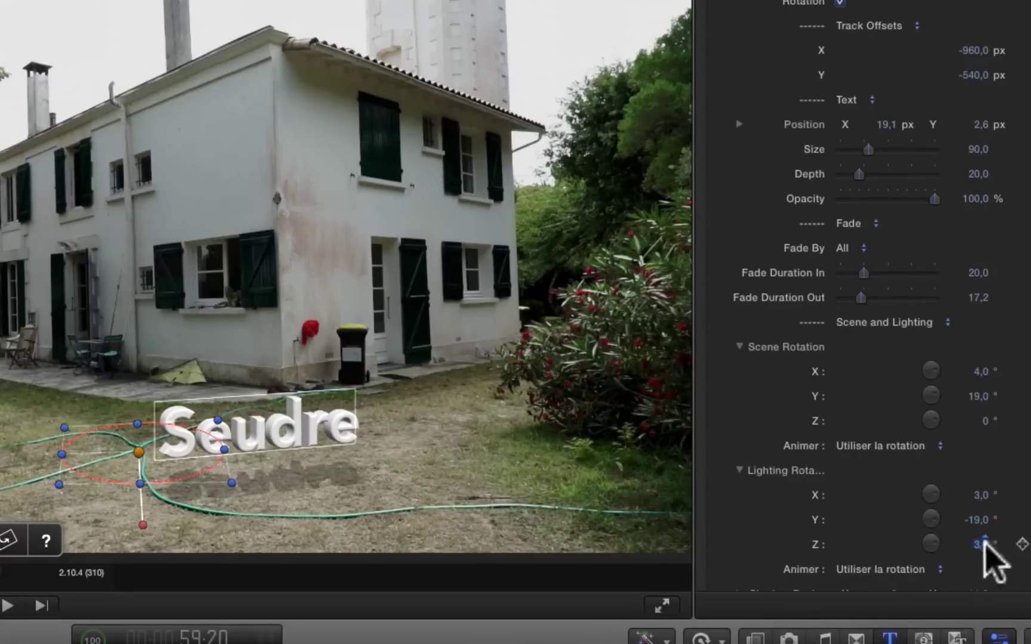
Shift the text's shadow to Shadow Position X 9.39 px and Y -8.89 px
{"action": "scroll", "coordinate": [733, 561], "scroll_direction": "down", "scroll_amount": 3}
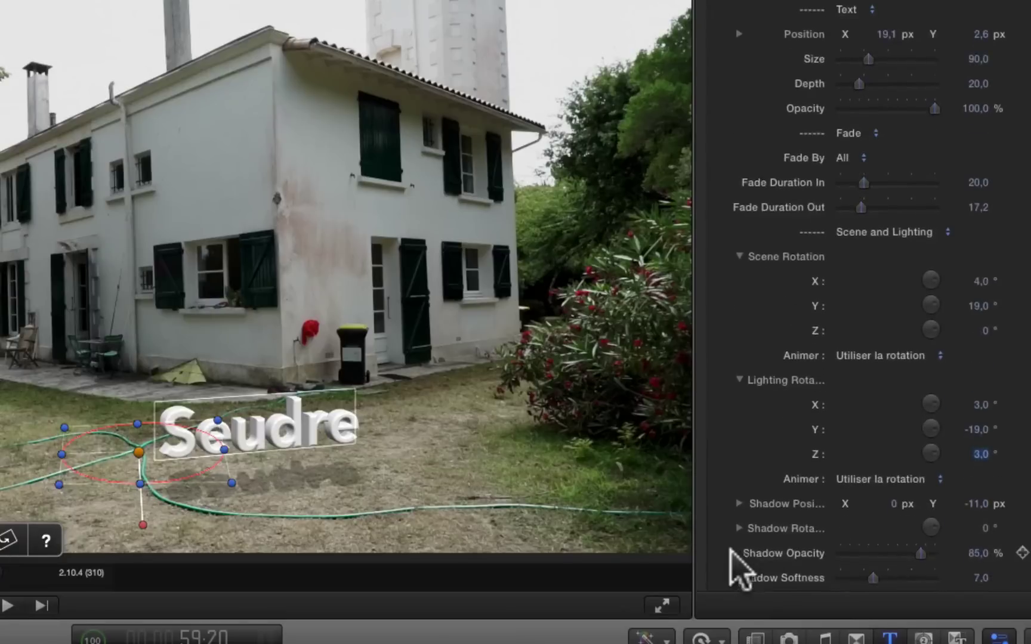
{"action": "scroll", "coordinate": [739, 564], "scroll_direction": "down", "scroll_amount": 3}
{"action": "left_click", "coordinate": [742, 431]}
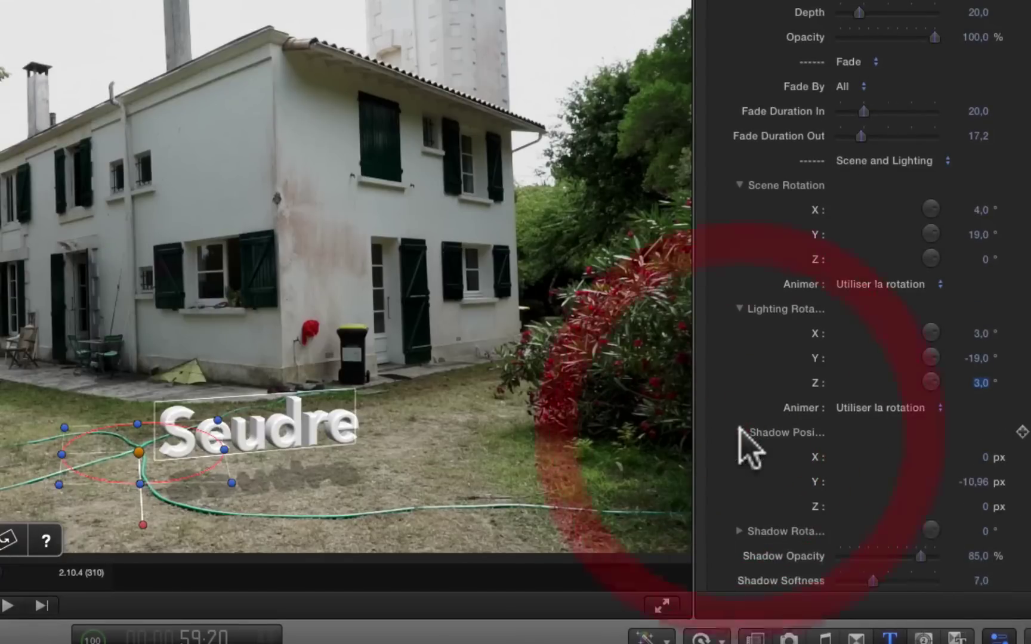
{"action": "left_click_drag", "start_coordinate": [989, 472], "coordinate": [983, 454]}
{"action": "left_click", "coordinate": [983, 455]}
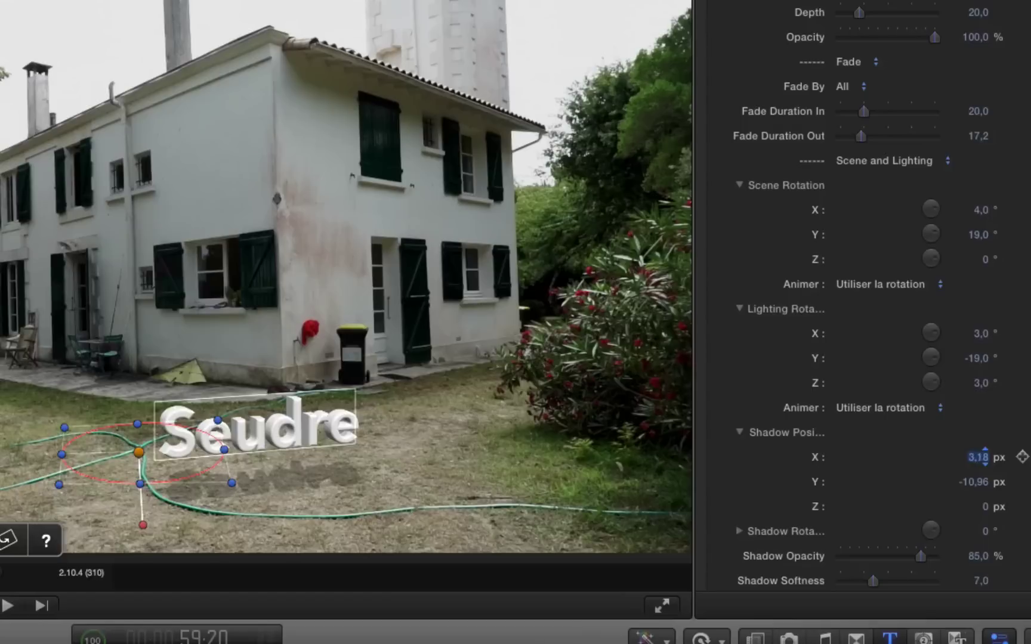
{"action": "left_click_drag", "start_coordinate": [985, 456], "coordinate": [974, 482]}
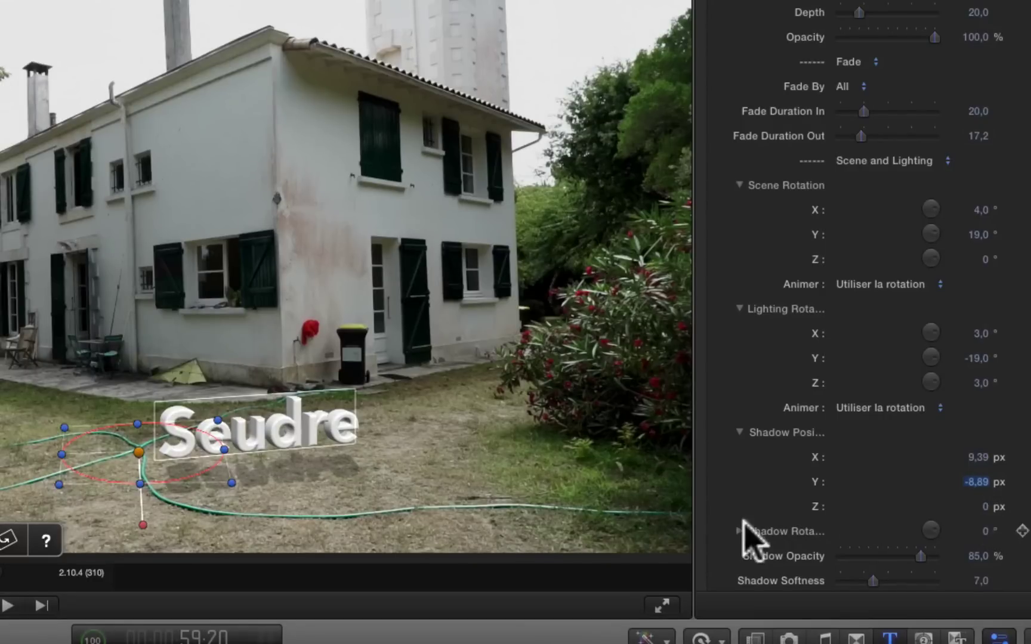
Set Shadow Softness to 6 and the light intensities to Key 76.76 %, Fill L 0 % and Fill R 35.55 %
{"action": "scroll", "coordinate": [745, 518], "scroll_direction": "down", "scroll_amount": 5}
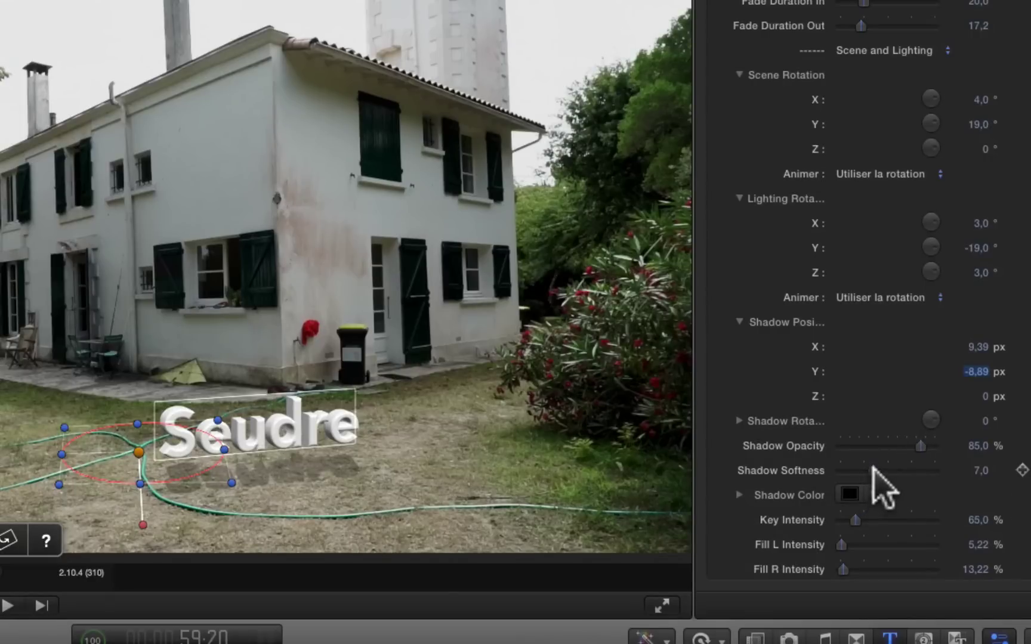
{"action": "left_click_drag", "start_coordinate": [872, 468], "coordinate": [868, 470]}
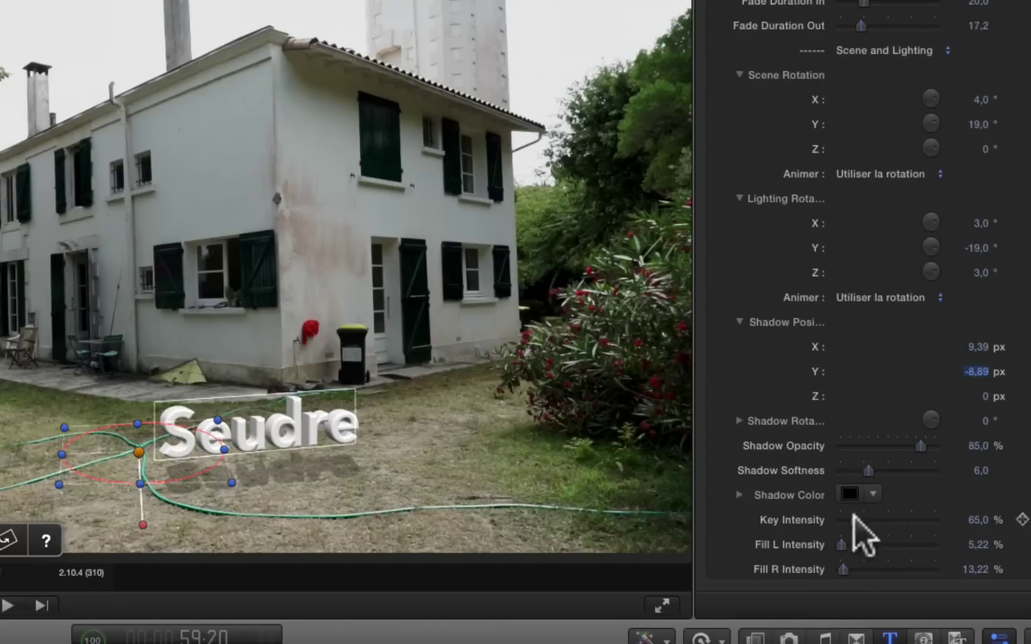
{"action": "left_click_drag", "start_coordinate": [855, 520], "coordinate": [856, 517]}
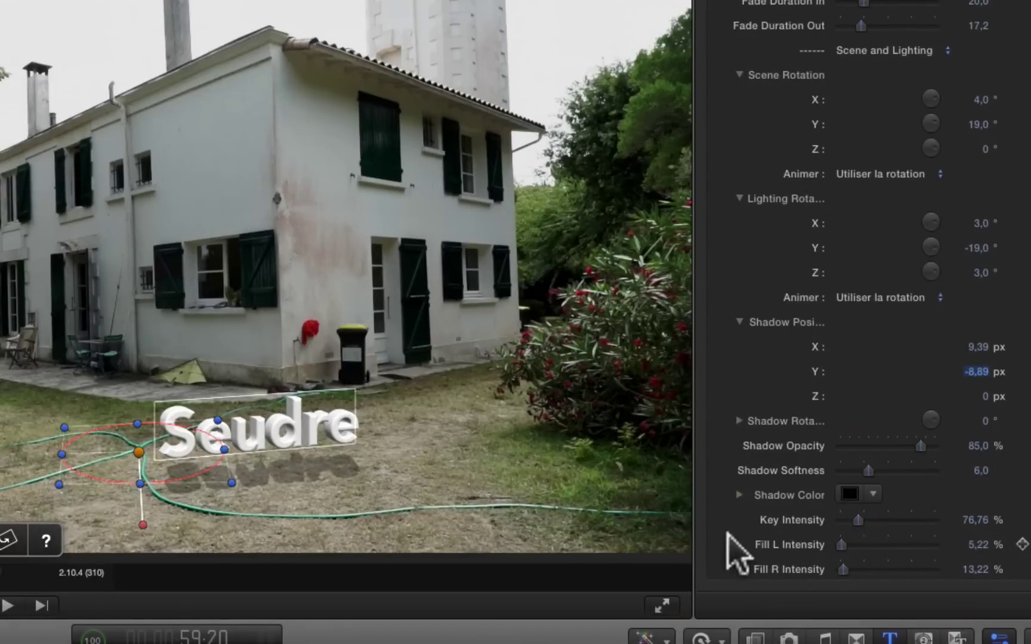
{"action": "left_click_drag", "start_coordinate": [842, 544], "coordinate": [849, 577]}
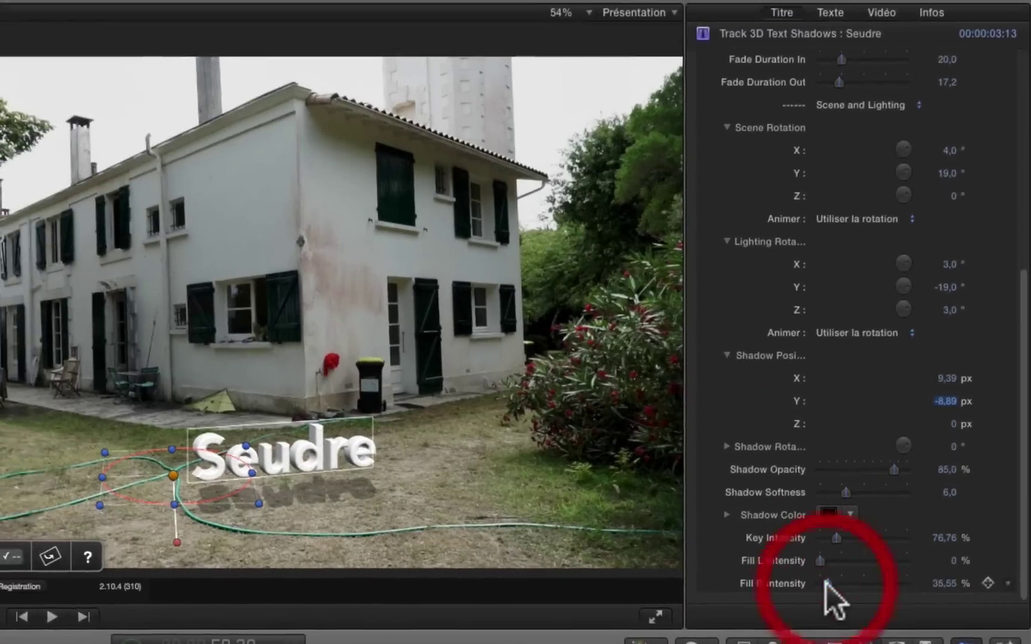
Turn the title's 3D text off and back on to compare the flat and extruded versions
{"action": "left_click", "coordinate": [833, 11]}
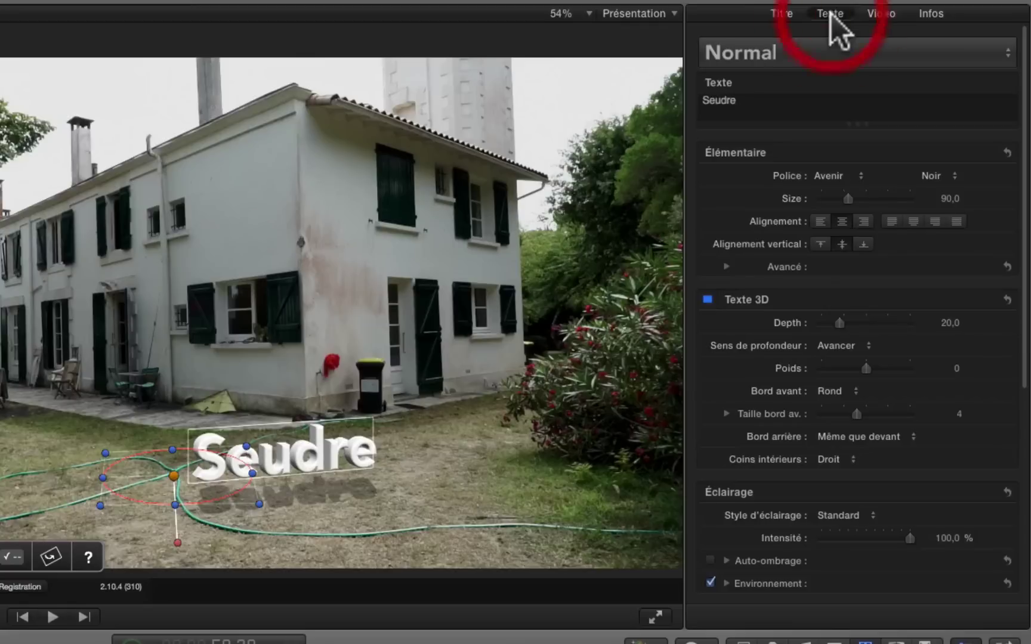
{"action": "left_click", "coordinate": [705, 299]}
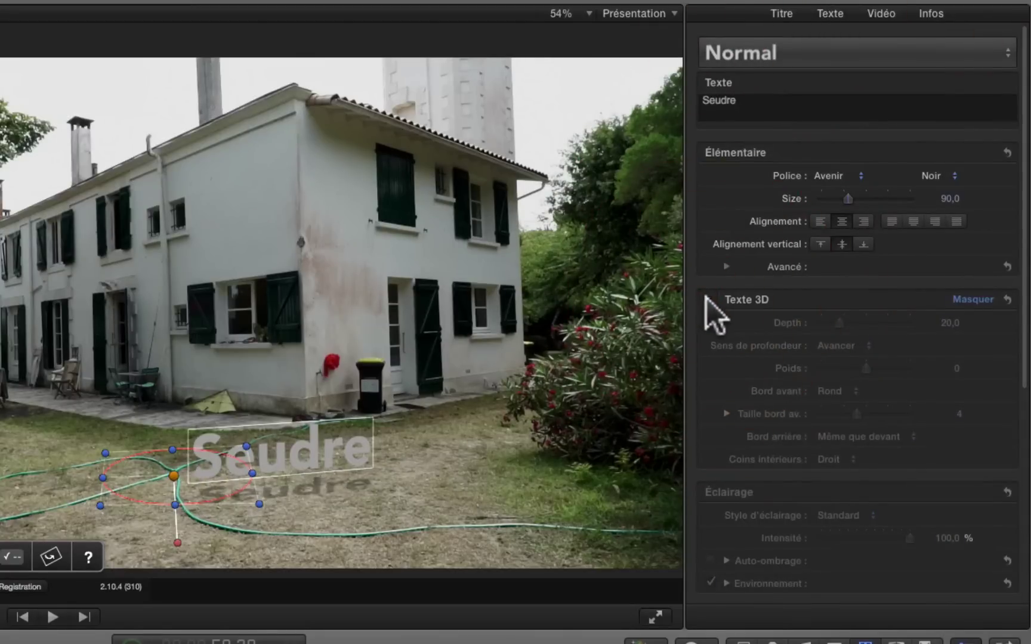
{"action": "left_click", "coordinate": [707, 299]}
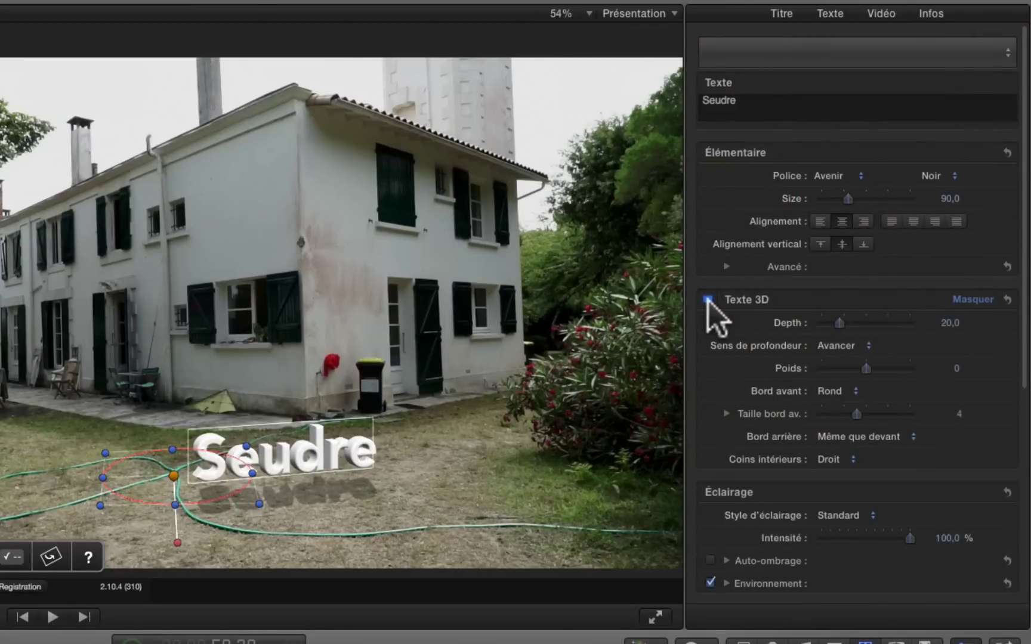
Apply the Limestone material from the Pierre category to all facets of the 3D text
{"action": "scroll", "coordinate": [954, 382], "scroll_direction": "down", "scroll_amount": 5}
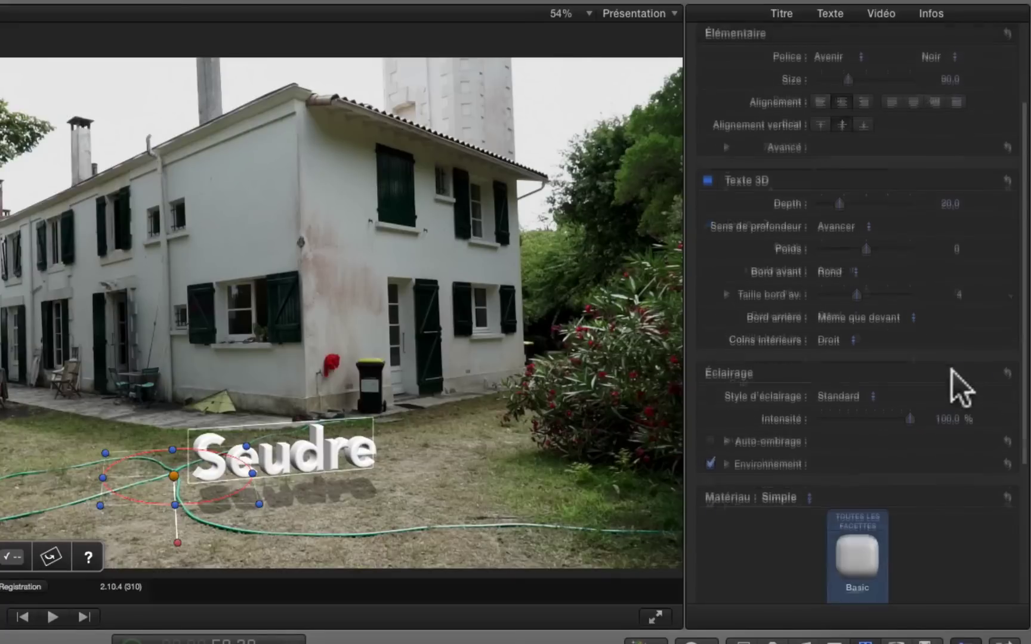
{"action": "scroll", "coordinate": [881, 380], "scroll_direction": "down", "scroll_amount": 8}
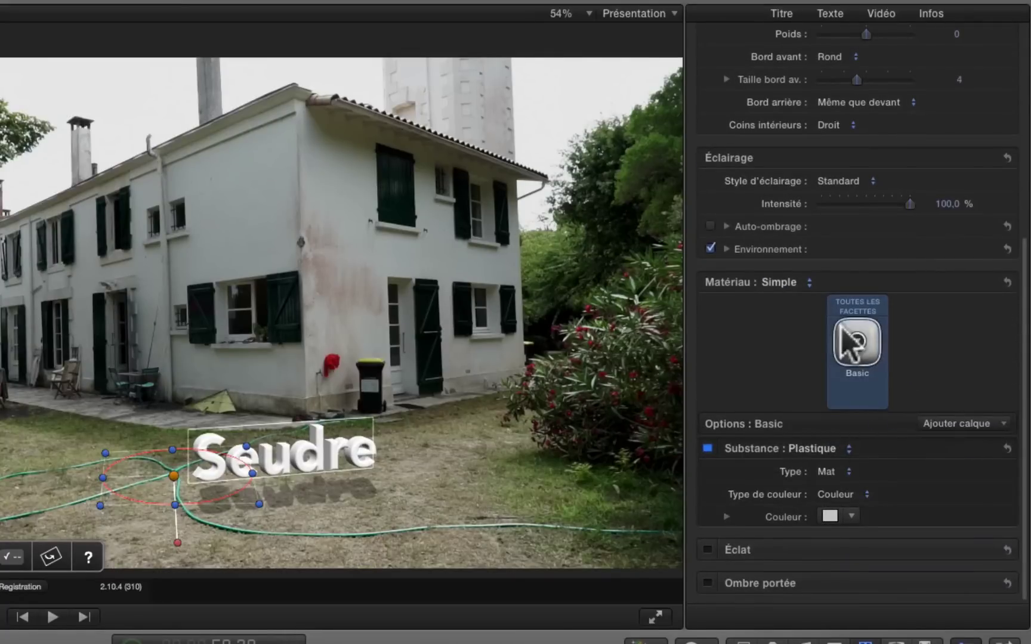
{"action": "left_click", "coordinate": [855, 341]}
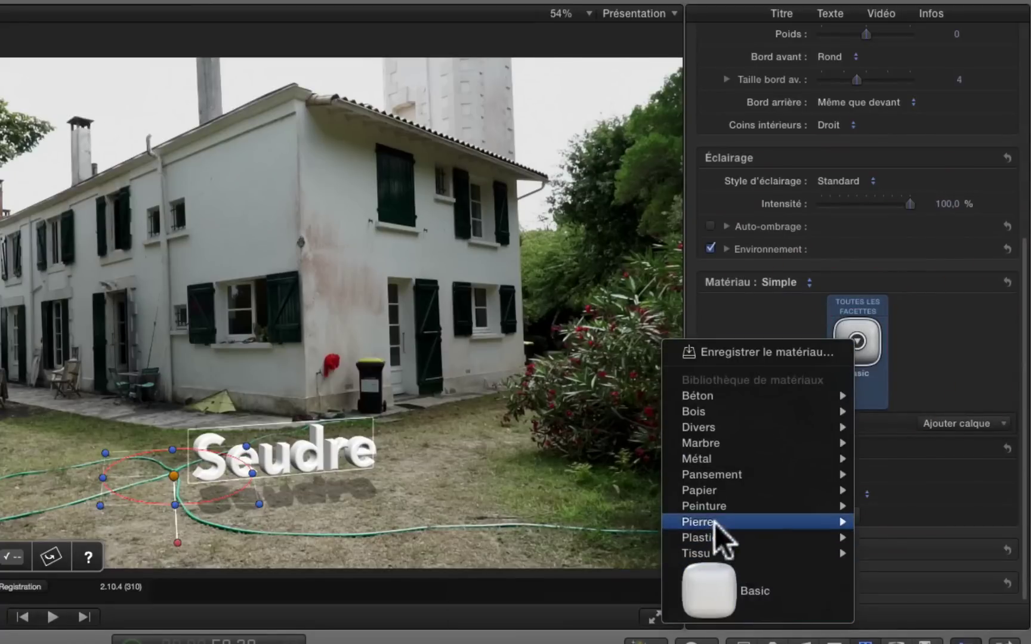
{"action": "mouse_move", "coordinate": [689, 521]}
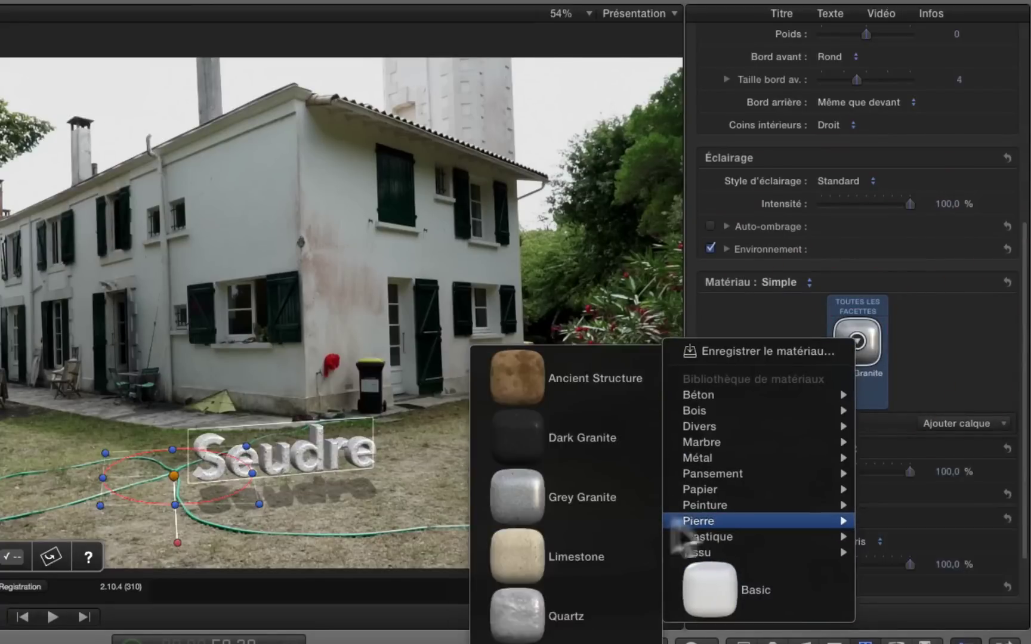
{"action": "left_click", "coordinate": [522, 547]}
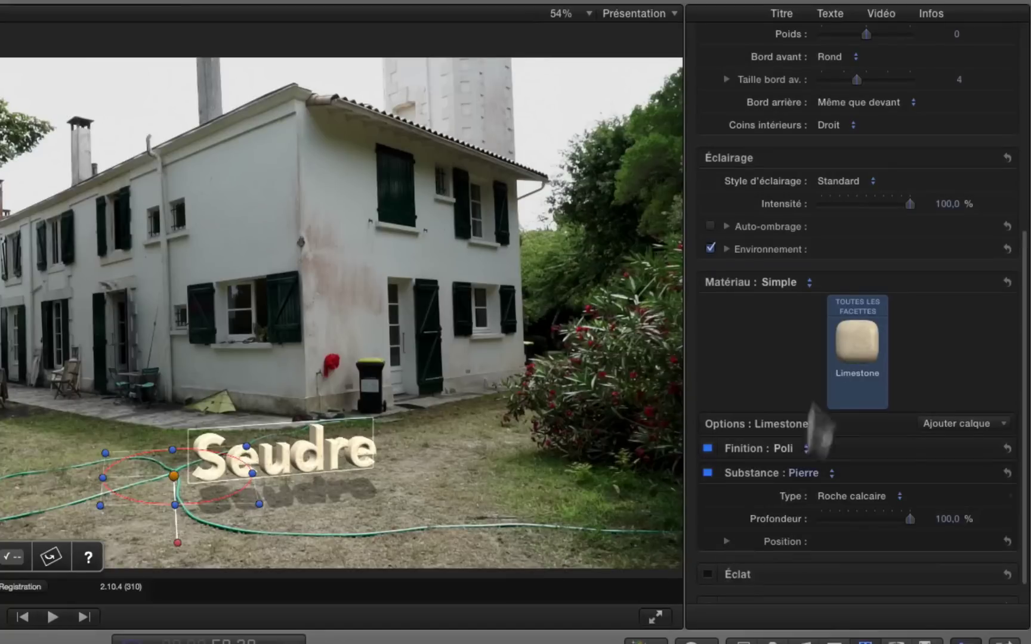
Set the 3D text's lighting environment to Intensity 3.89 %, Contrast 50 and Saturation 65
{"action": "scroll", "coordinate": [757, 432], "scroll_direction": "down", "scroll_amount": 2}
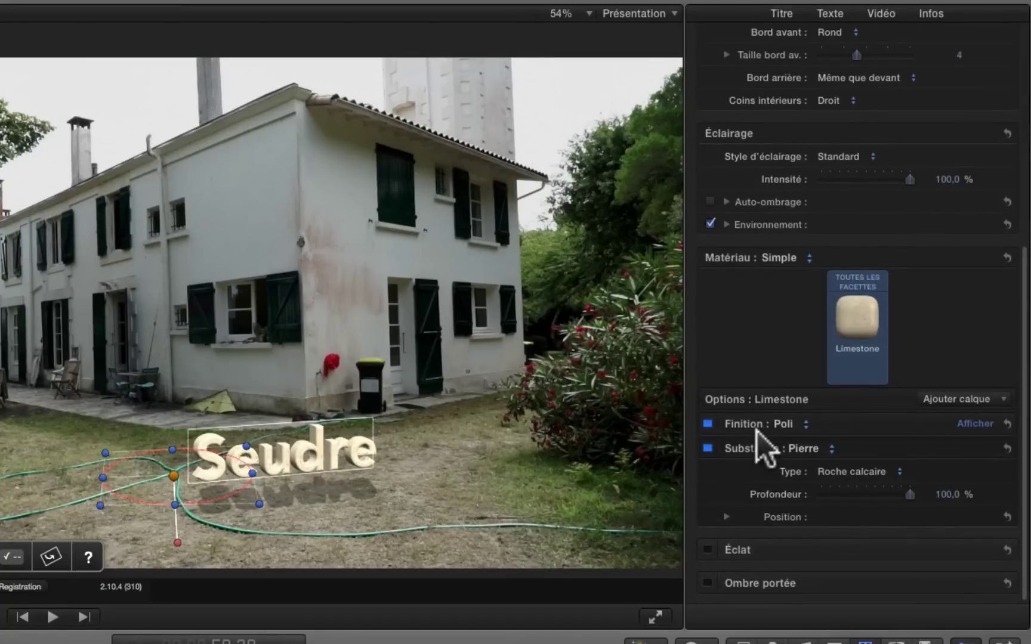
{"action": "left_click", "coordinate": [725, 224]}
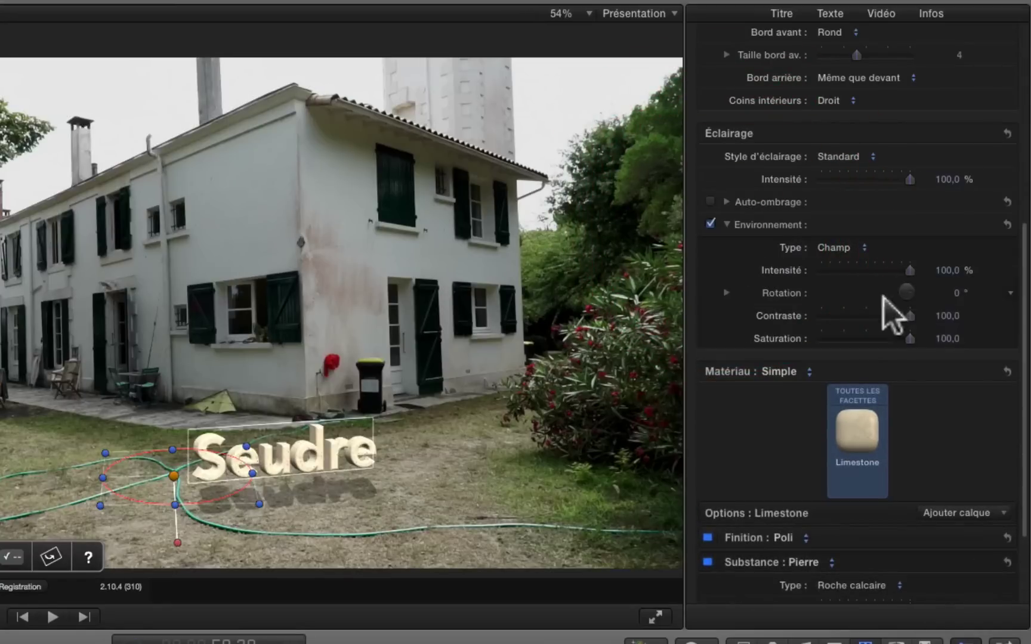
{"action": "left_click_drag", "start_coordinate": [911, 268], "coordinate": [826, 269]}
{"action": "left_click", "coordinate": [864, 315]}
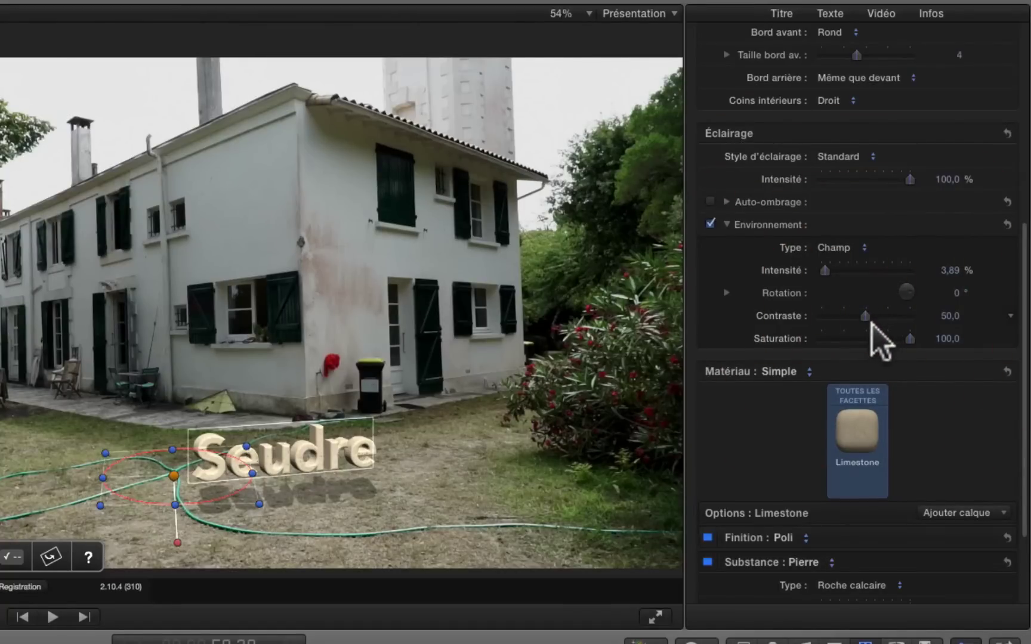
{"action": "left_click", "coordinate": [876, 339]}
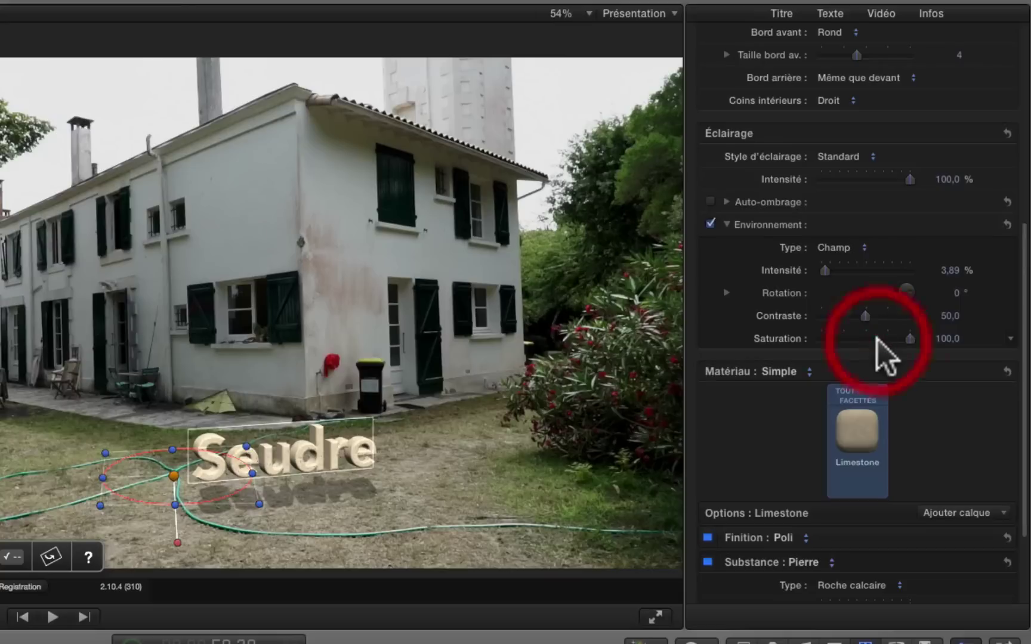
Change the Limestone material's finish from Poli to Texturé
{"action": "scroll", "coordinate": [700, 485], "scroll_direction": "down", "scroll_amount": 4}
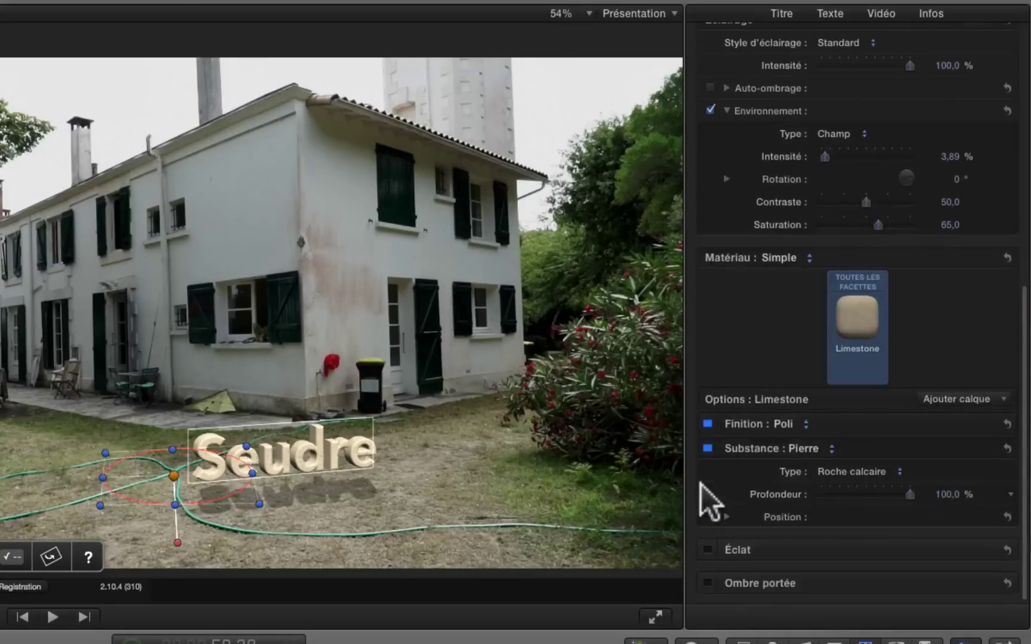
{"action": "left_click", "coordinate": [808, 427]}
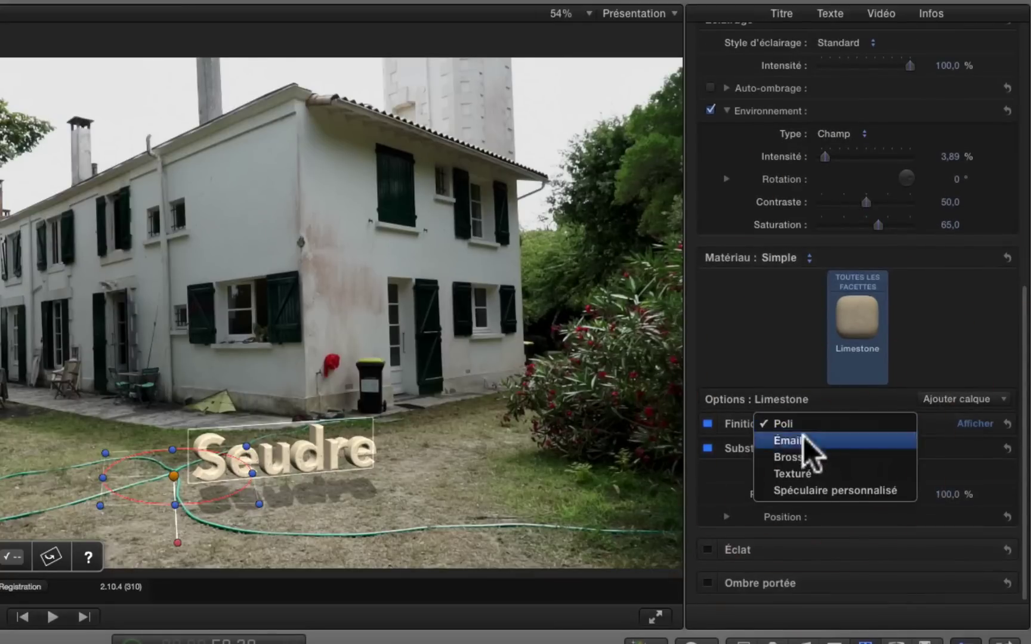
{"action": "left_click", "coordinate": [797, 472]}
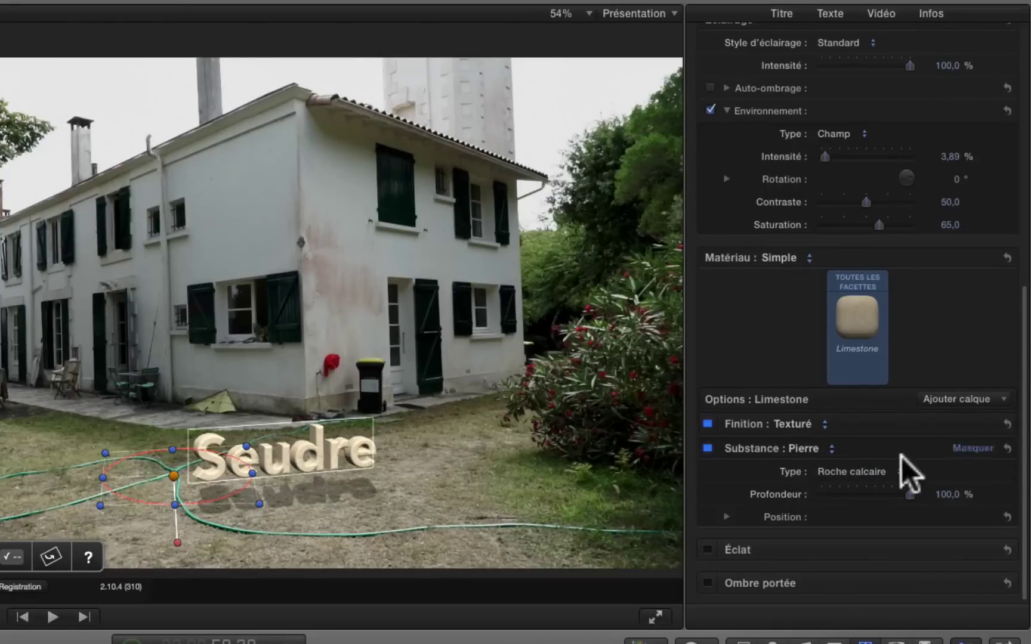
Try Pierre rouge as the material's stone type and switch it to Travertin
{"action": "left_click", "coordinate": [886, 472]}
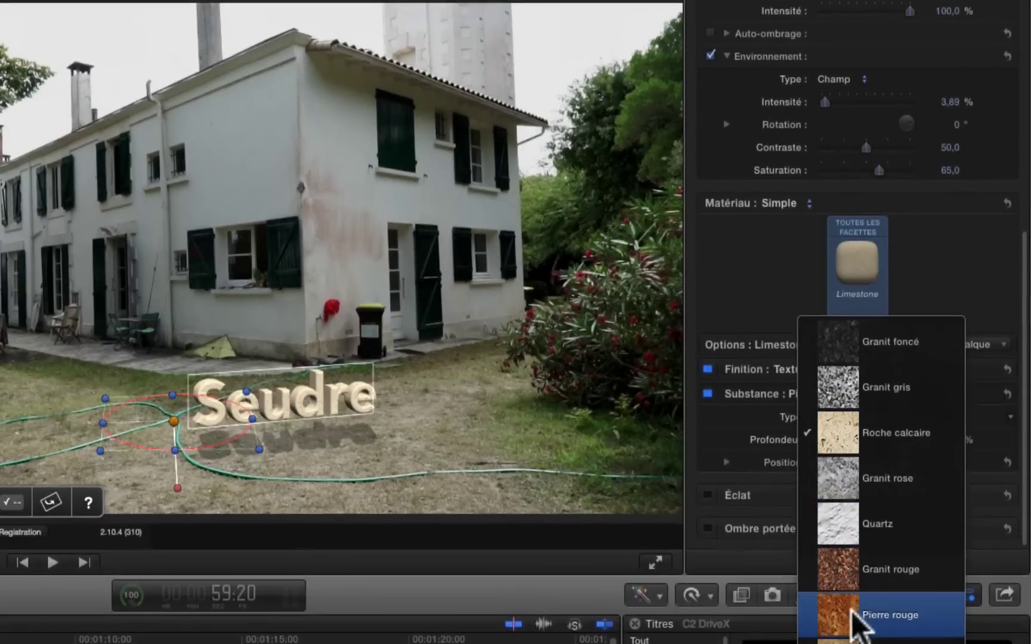
{"action": "left_click", "coordinate": [846, 643]}
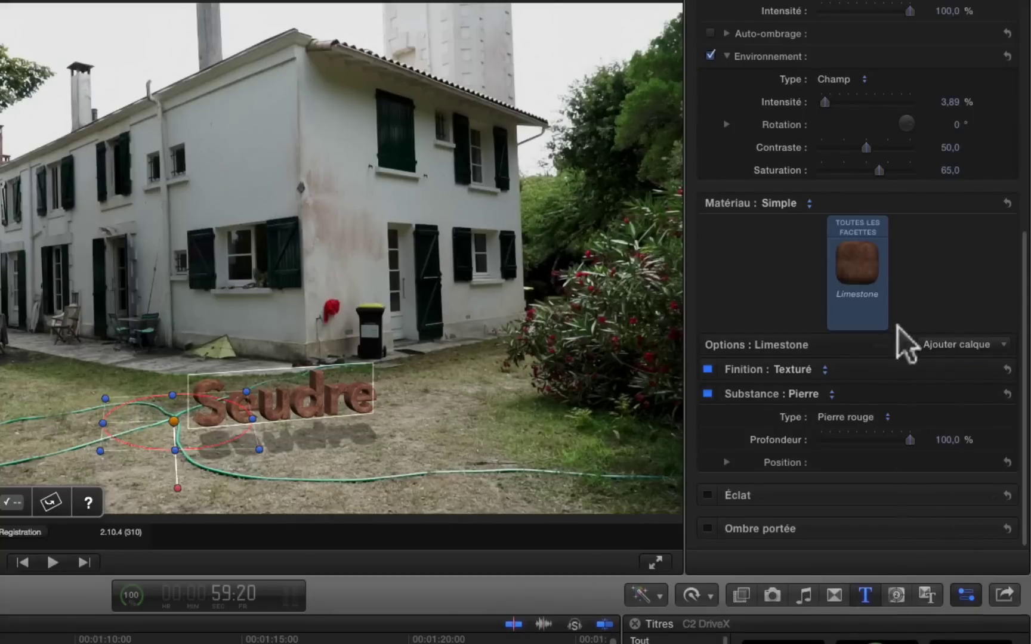
{"action": "left_click", "coordinate": [875, 414]}
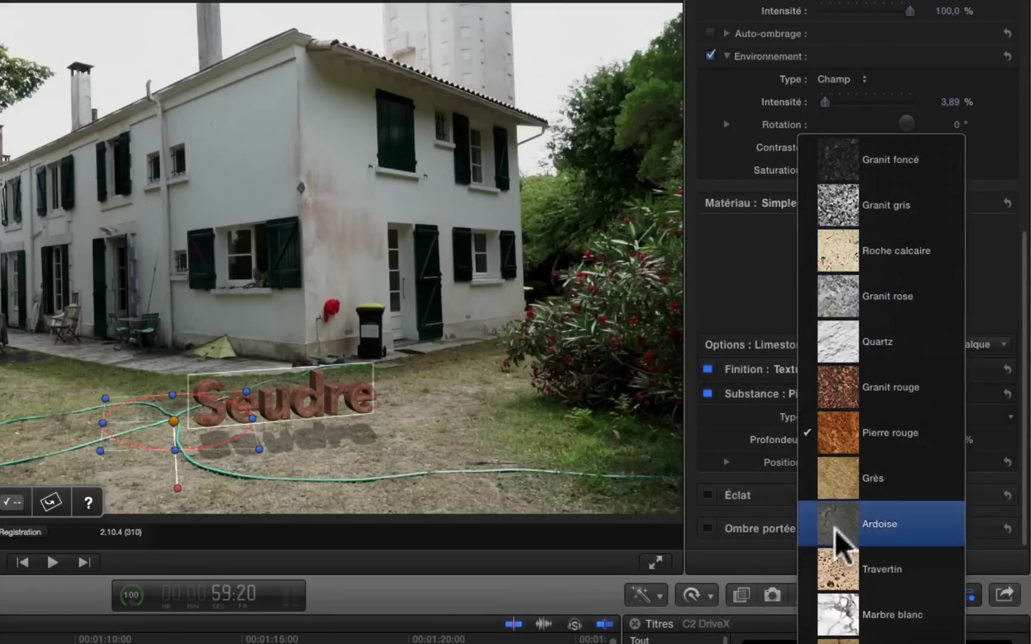
{"action": "left_click", "coordinate": [847, 572]}
{"action": "key", "text": "space"}
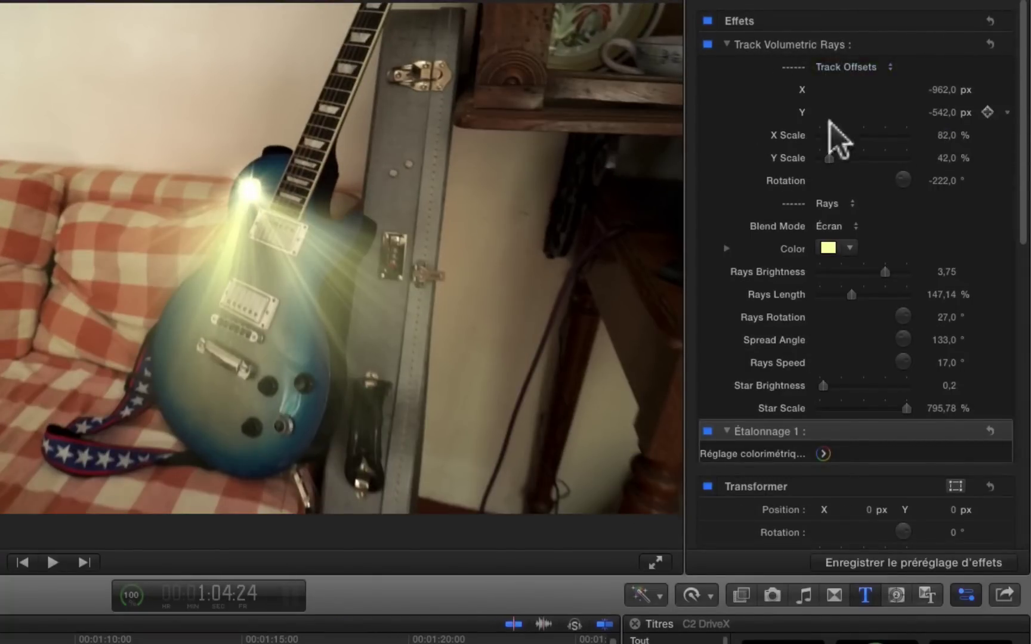
Set the guitar clip's Track Volumetric Rays effect to X Scale 68.87 %, Blend Mode Densité couleur - and Rays Length 104.19 %
{"action": "mouse_move", "coordinate": [838, 136]}
{"action": "left_mouse_down"}
{"action": "mouse_move", "coordinate": [851, 134]}
{"action": "mouse_move", "coordinate": [835, 137]}
{"action": "left_mouse_up"}
{"action": "mouse_move", "coordinate": [939, 91]}
{"action": "left_mouse_down"}
{"action": "mouse_move", "coordinate": [939, 106]}
{"action": "mouse_move", "coordinate": [943, 89]}
{"action": "left_mouse_up"}
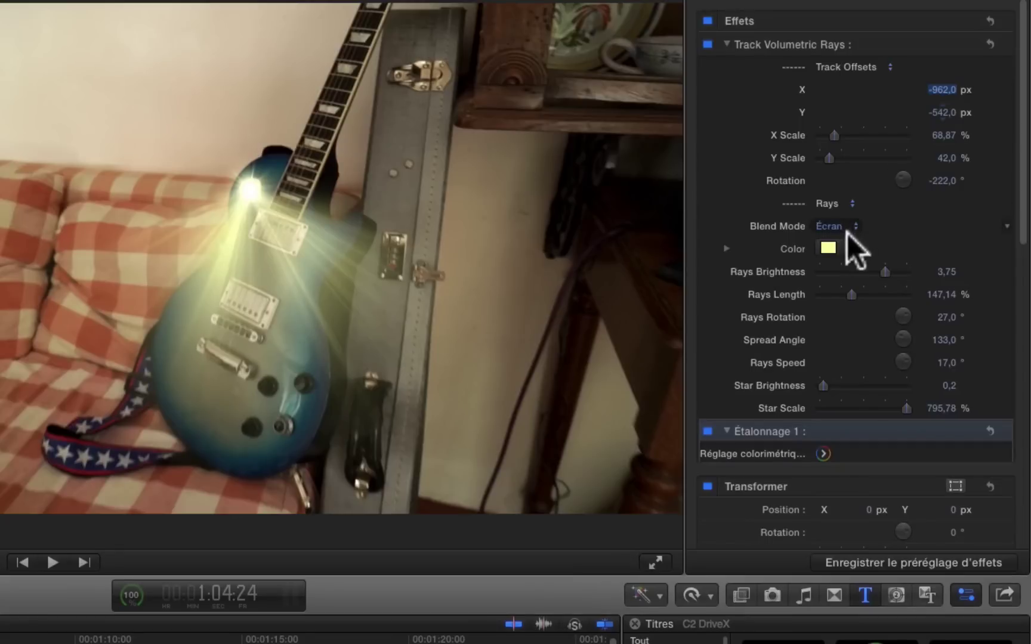
{"action": "left_click", "coordinate": [853, 226]}
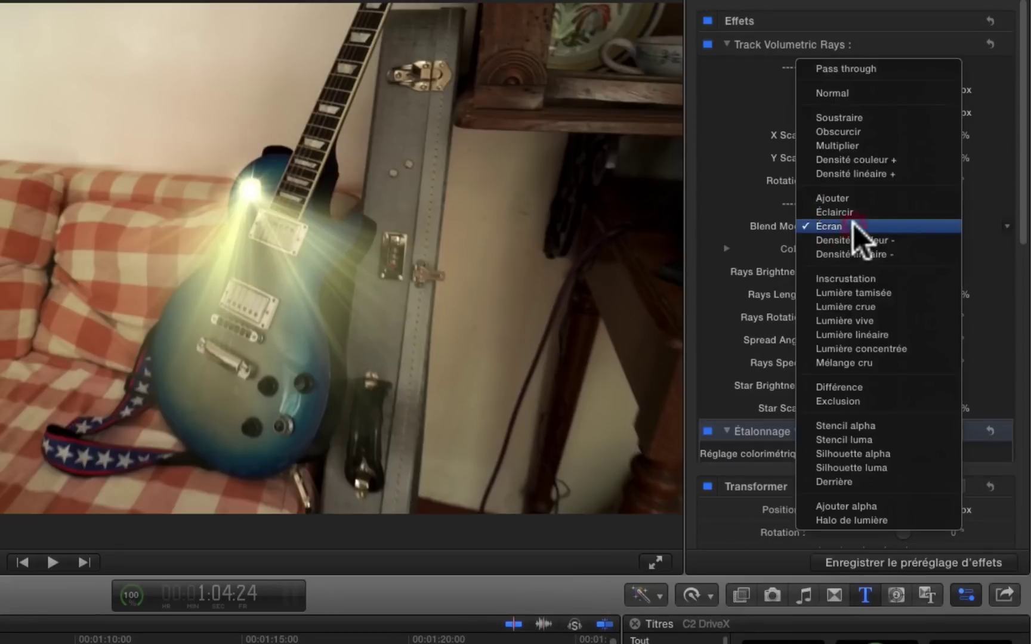
{"action": "left_click", "coordinate": [853, 238]}
{"action": "left_click_drag", "start_coordinate": [853, 293], "coordinate": [843, 296]}
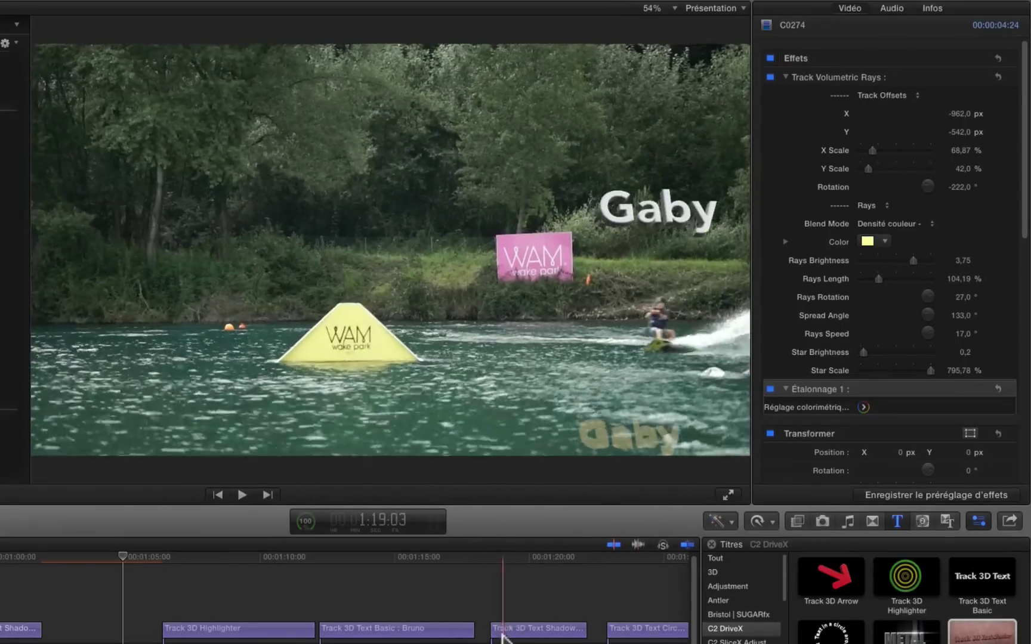
Select the Track 3D Text Shadows title over the wakeboard clip and play it from its start
{"action": "left_click", "coordinate": [501, 629]}
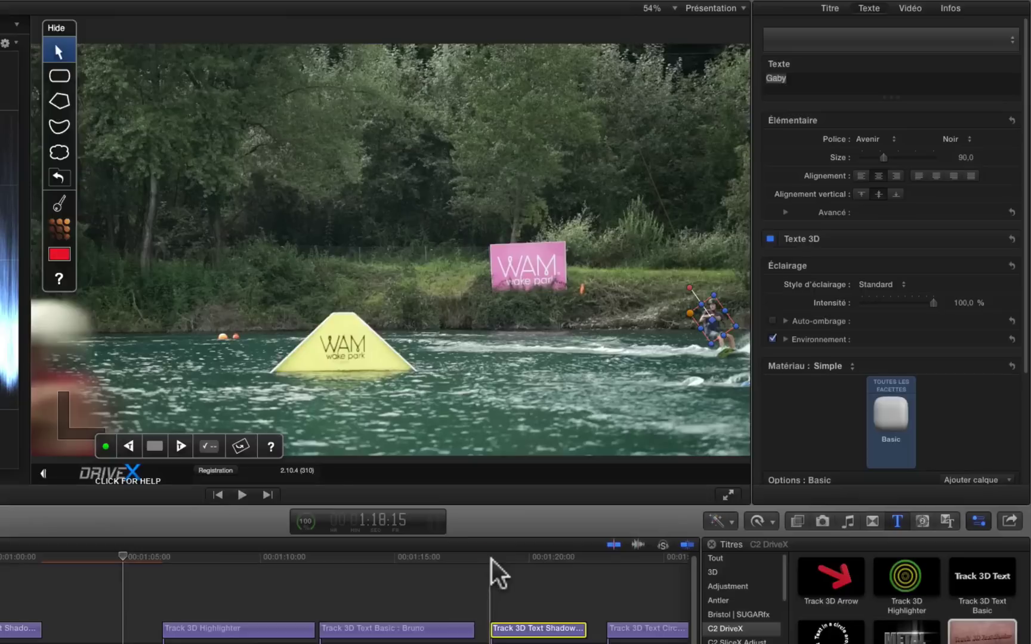
{"action": "left_click", "coordinate": [492, 560]}
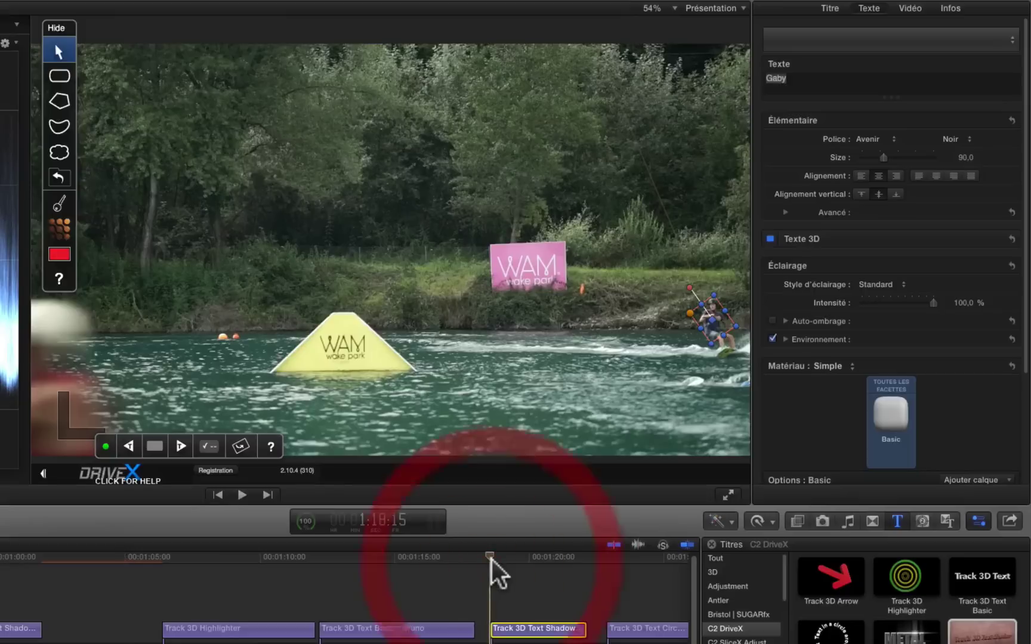
{"action": "key", "text": "space"}
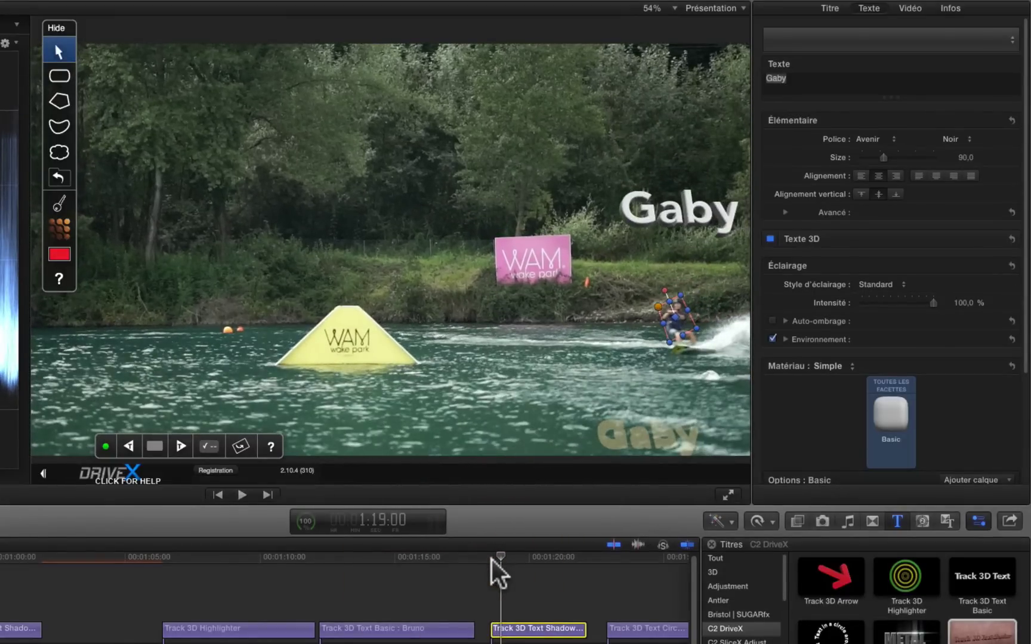
Show the wakeboard title's published parameters and step between the first two keyframes of its text Position X
{"action": "left_click", "coordinate": [828, 7]}
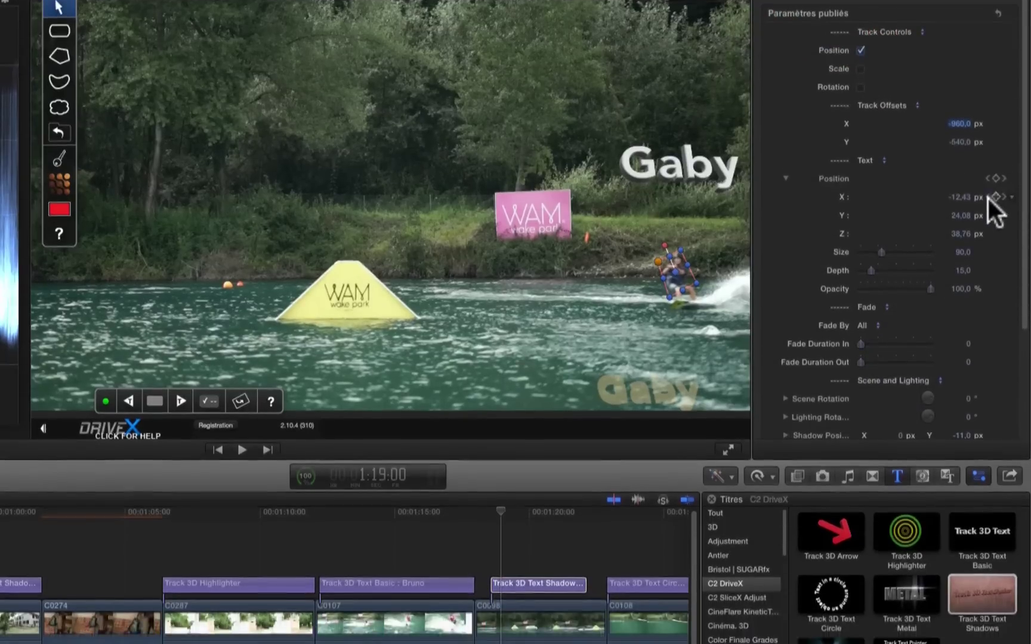
{"action": "left_click", "coordinate": [993, 197]}
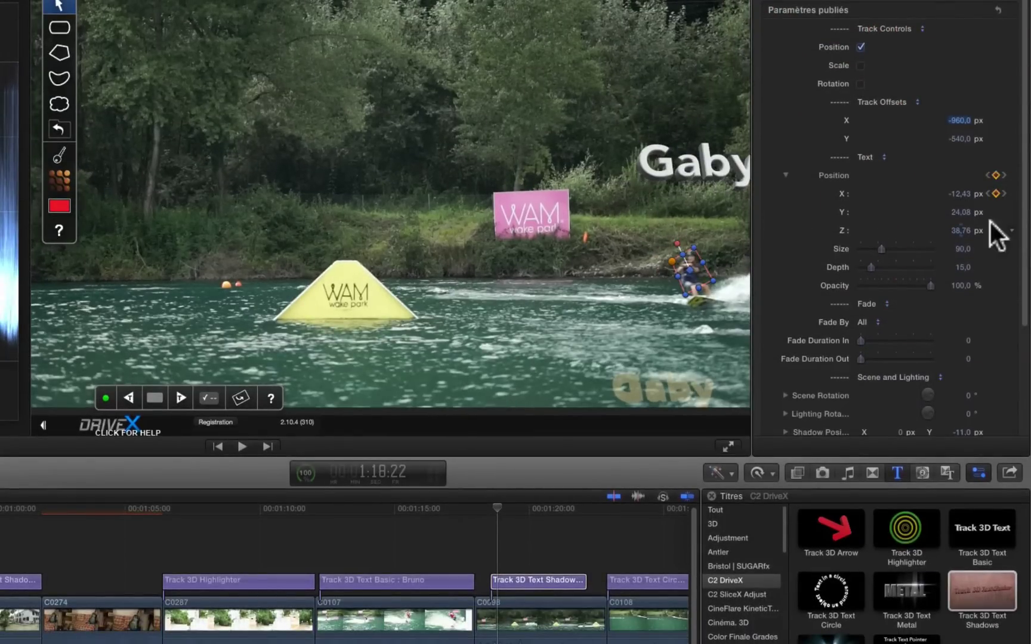
{"action": "left_click", "coordinate": [987, 193]}
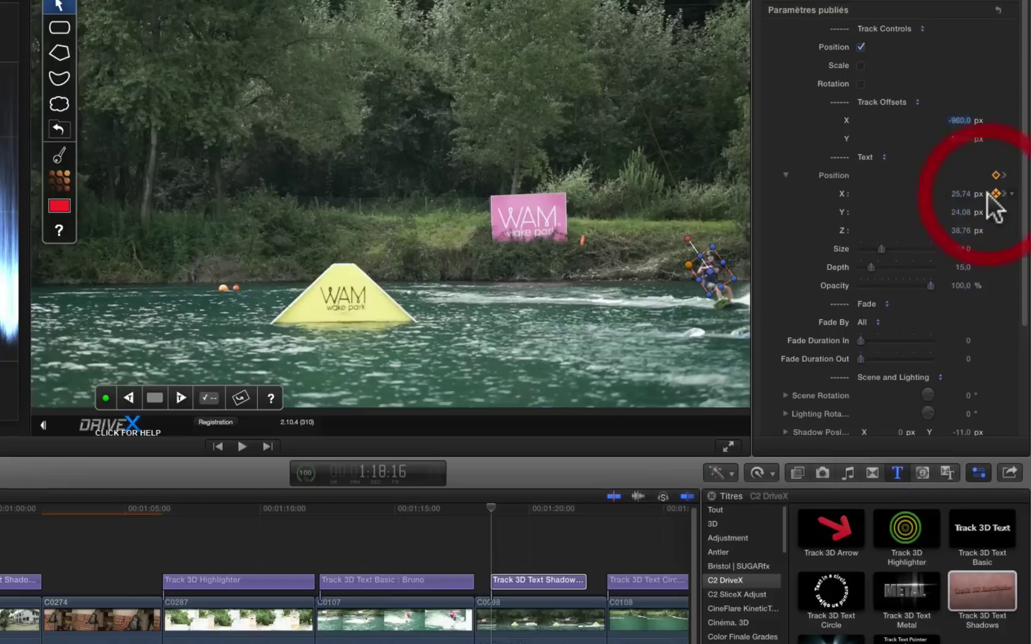
{"action": "left_click", "coordinate": [1004, 192]}
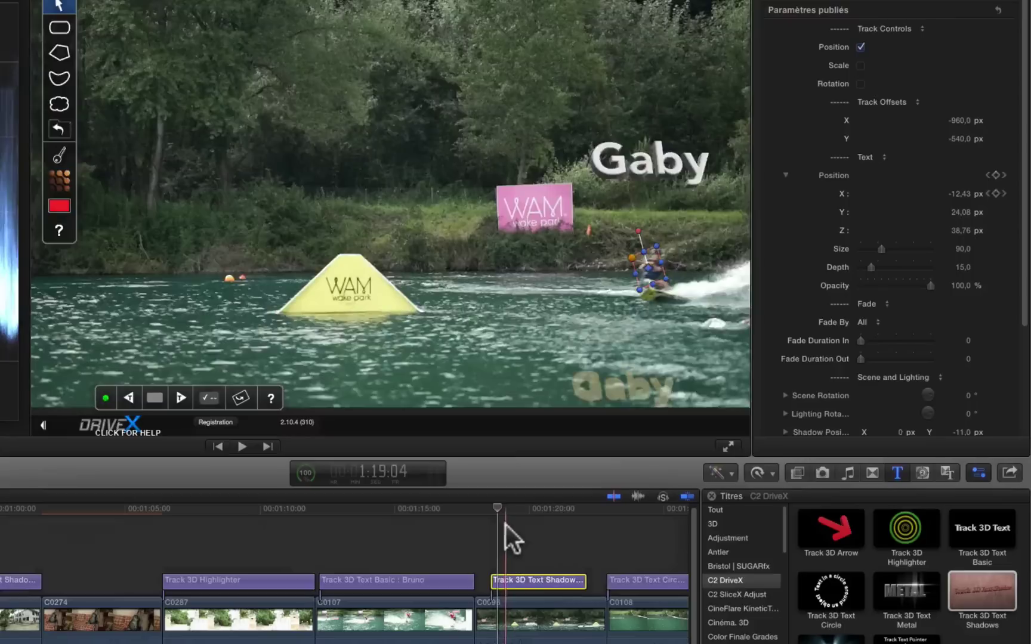
Play the tracked title through the wakeboarder's jump and go to the next text Position X keyframe
{"action": "left_click", "coordinate": [499, 510]}
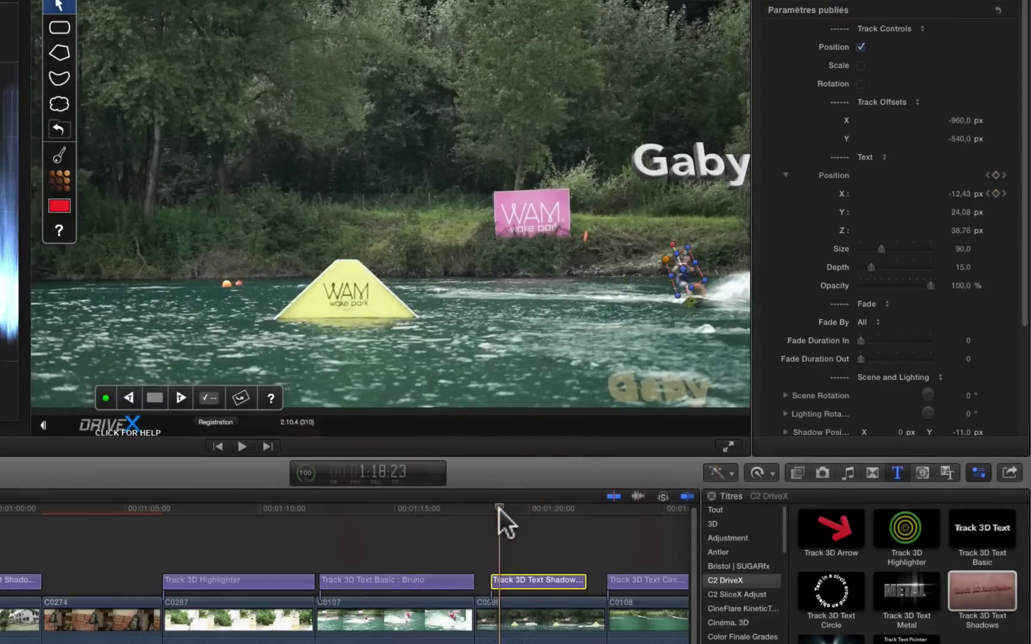
{"action": "key", "text": "space"}
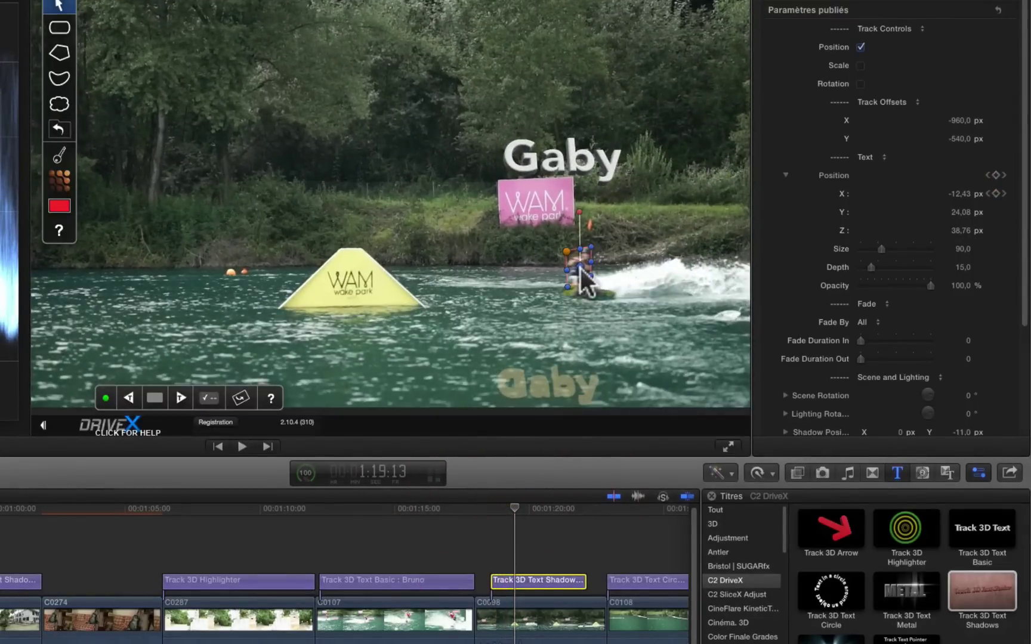
{"action": "key", "text": "space"}
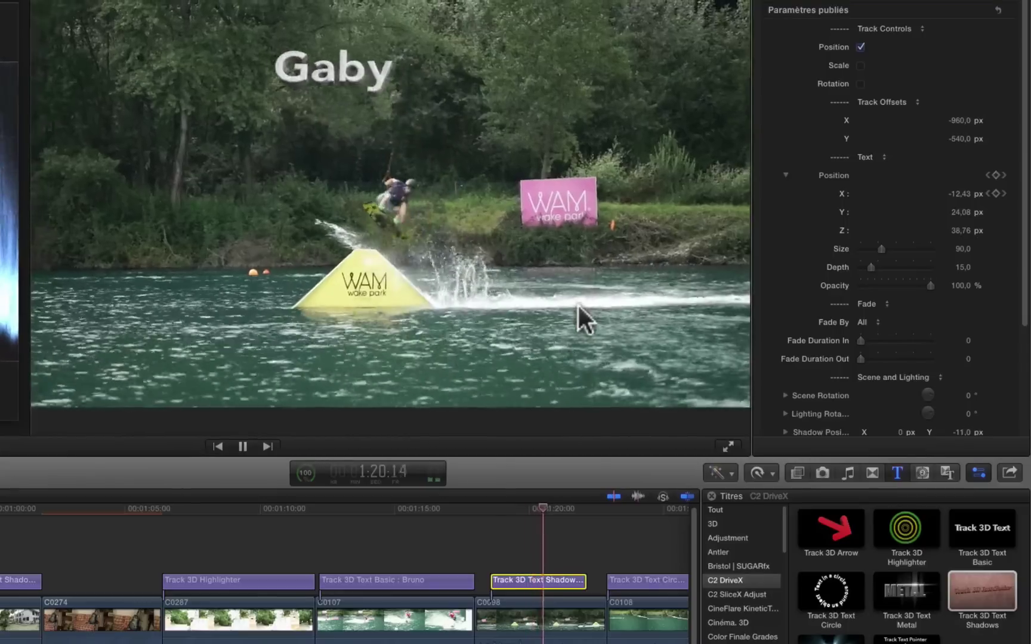
{"action": "key", "text": "space"}
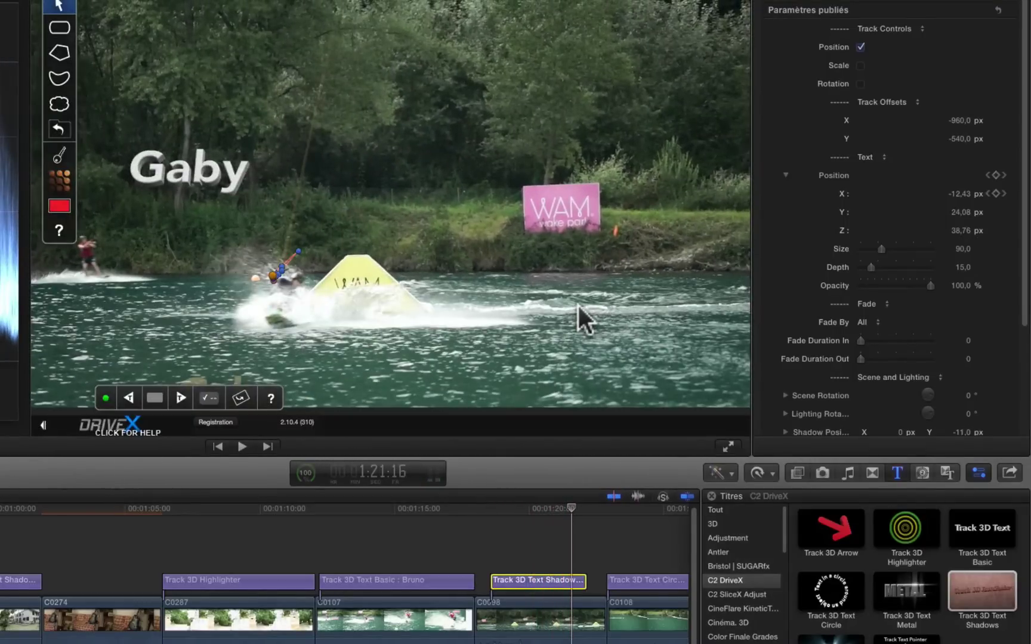
{"action": "left_click", "coordinate": [1003, 192]}
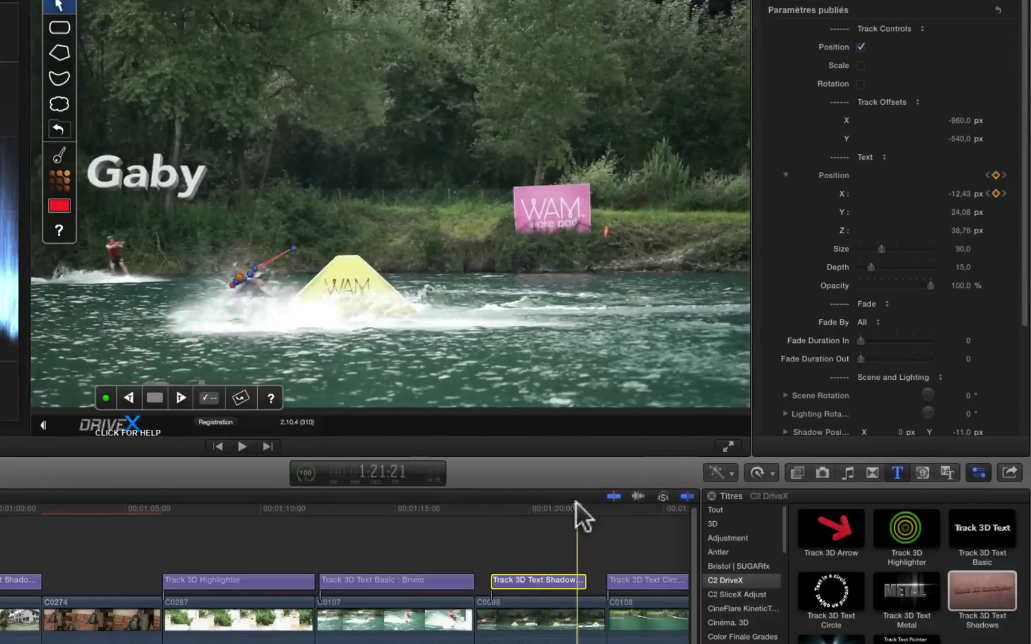
Play from 1:21:20 and step back frame by frame to examine the text's keyframed exit
{"action": "left_click", "coordinate": [577, 506]}
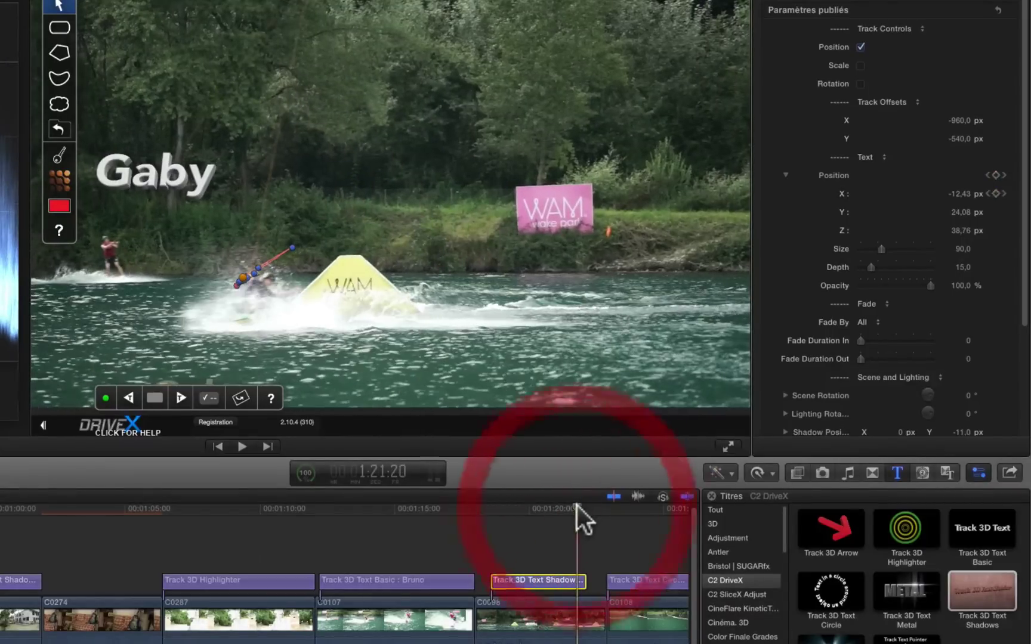
{"action": "key", "text": "space"}
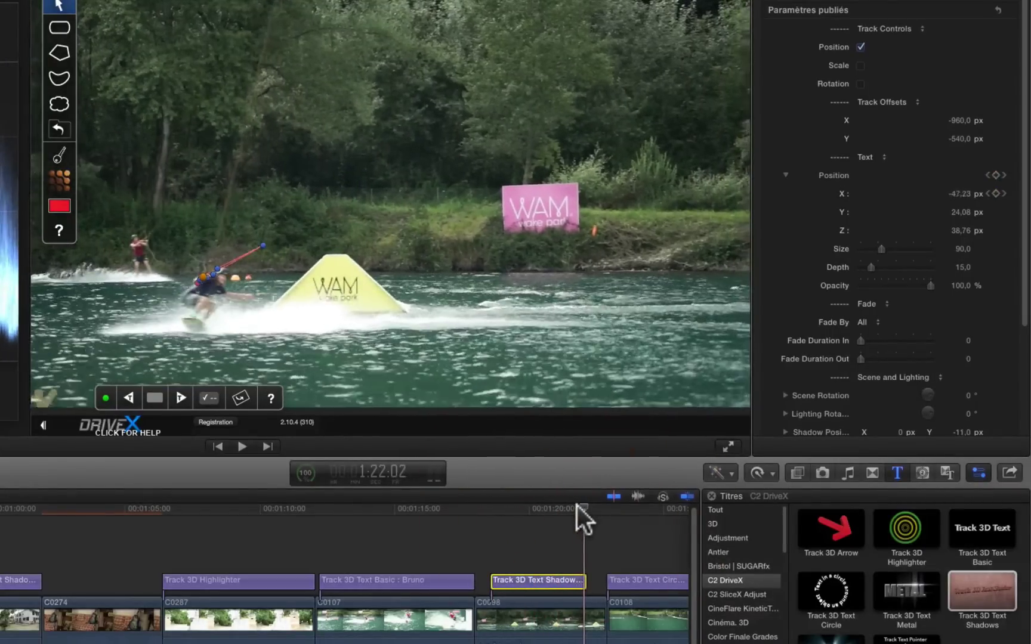
{"action": "key", "text": "Left"}
{"action": "key", "text": "Left"}
{"action": "key", "text": "Left"}
{"action": "key", "text": "Left"}
{"action": "key", "text": "Left"}
{"action": "key", "text": "Left"}
{"action": "key", "text": "Left"}
{"action": "key", "text": "Left"}
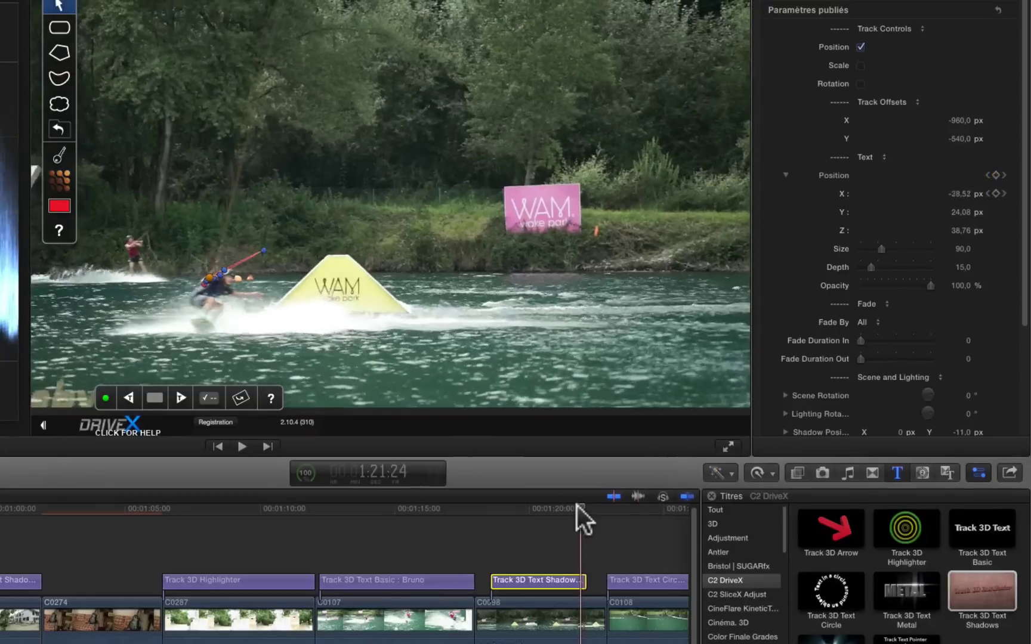
Replay the text's exit and play the tracked wakeboard title from its start to check the whole move
{"action": "key", "text": "space"}
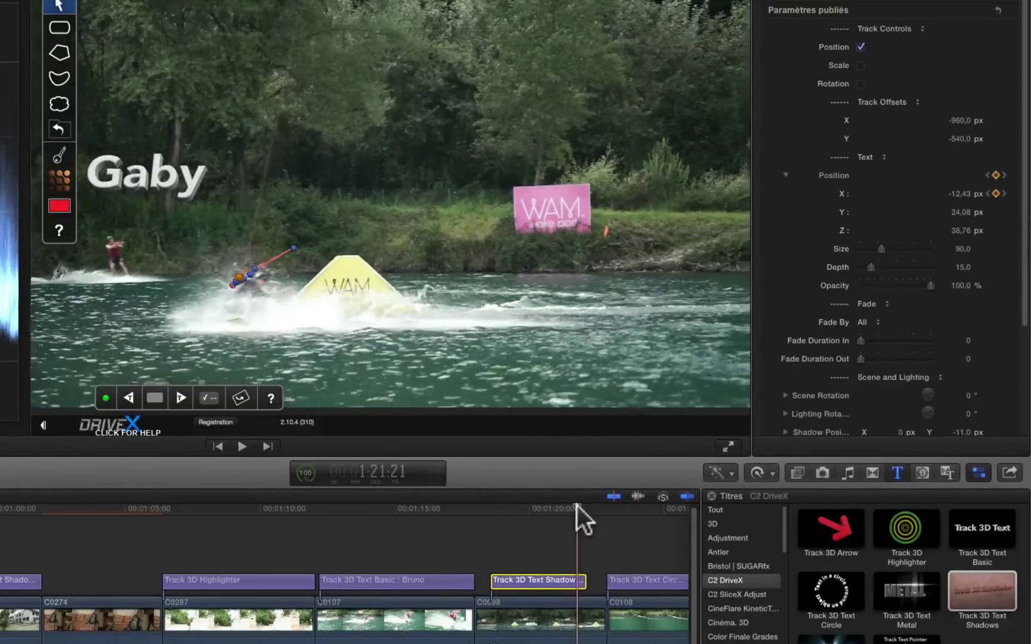
{"action": "key", "text": "space"}
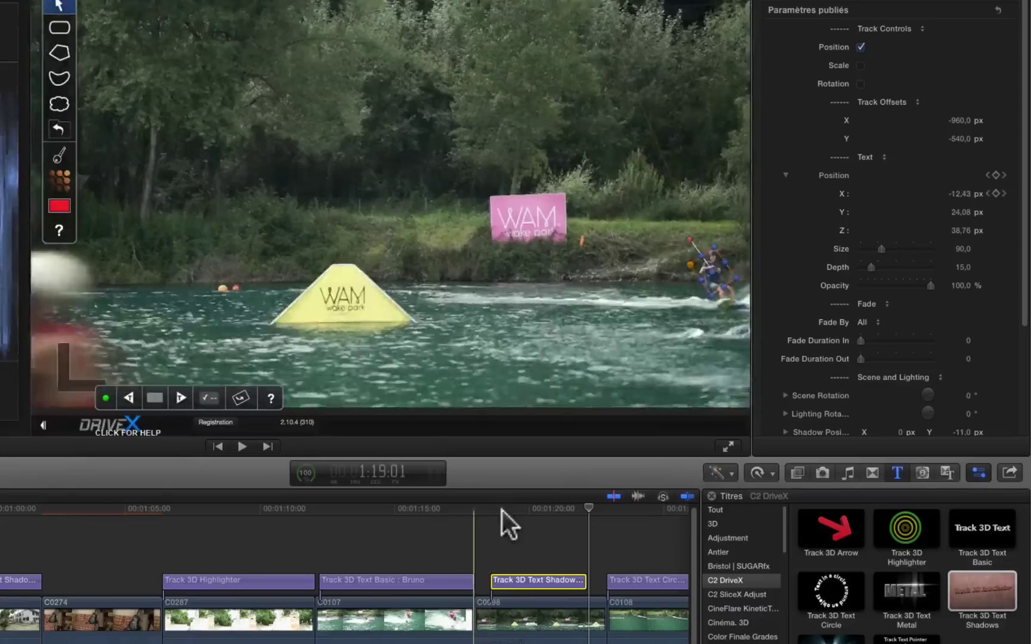
{"action": "key", "text": "space"}
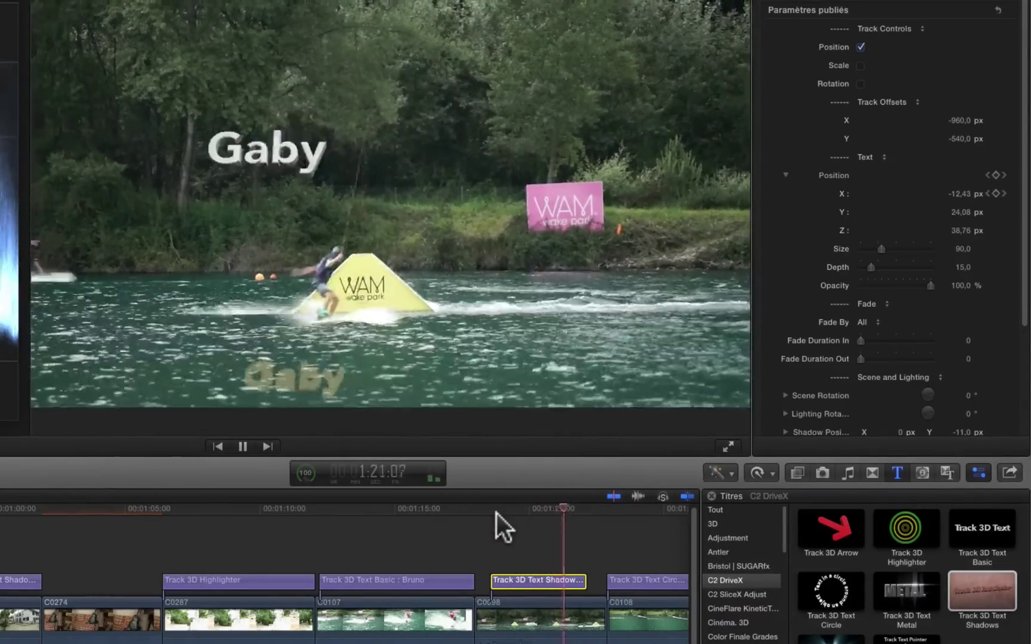
{"action": "key", "text": "space"}
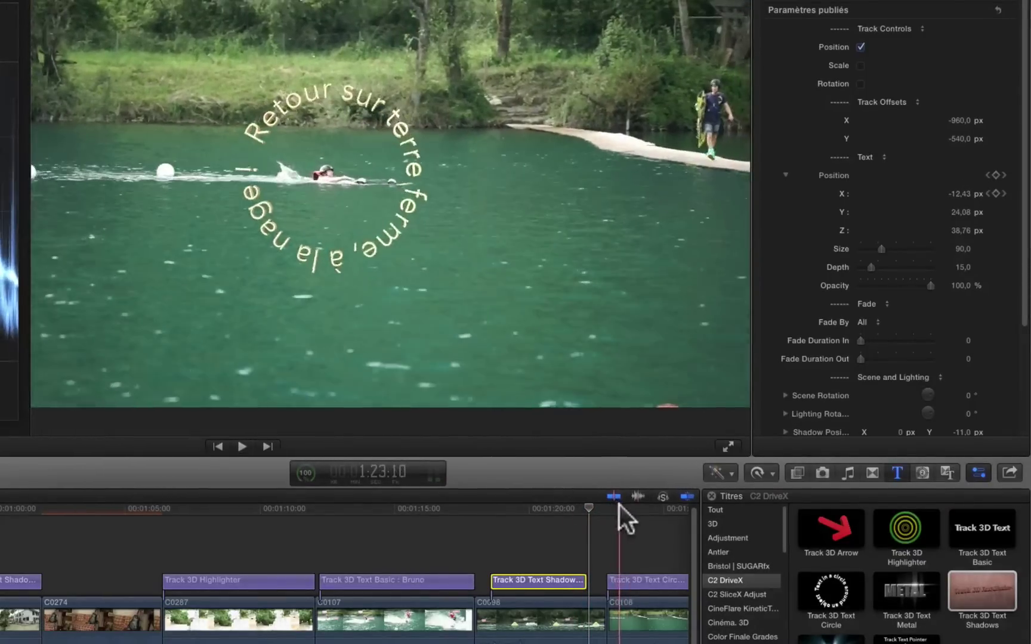
Preview the circular "Retour sur terre ferme, à la nage !" title and move the playhead onto the "Fin de séance" title at 1:33:06
{"action": "left_click", "coordinate": [620, 505]}
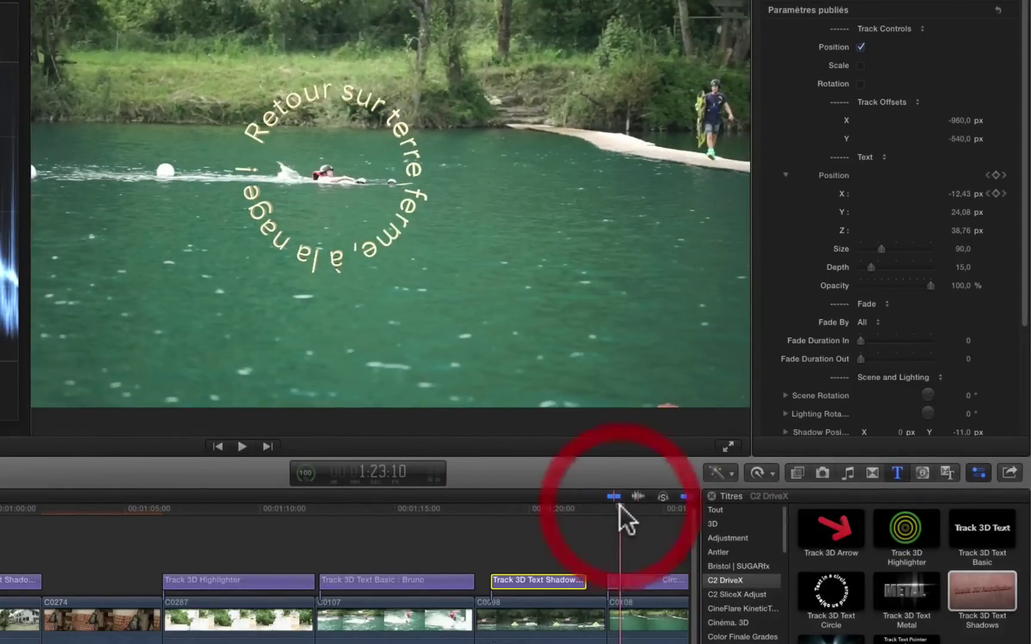
{"action": "scroll", "coordinate": [392, 513], "scroll_direction": "right", "scroll_amount": 10}
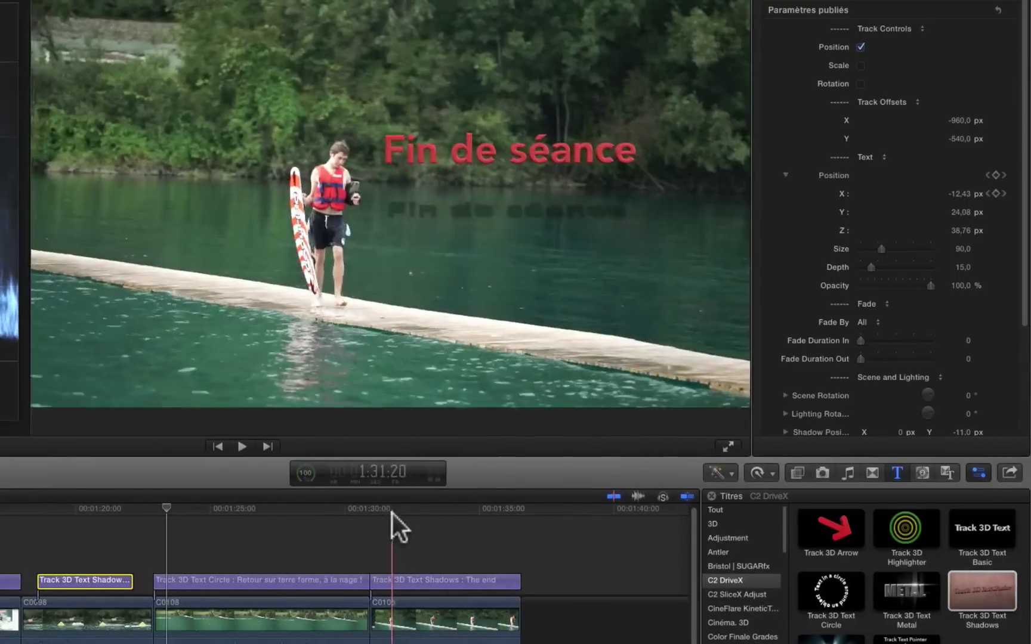
{"action": "left_click", "coordinate": [432, 515]}
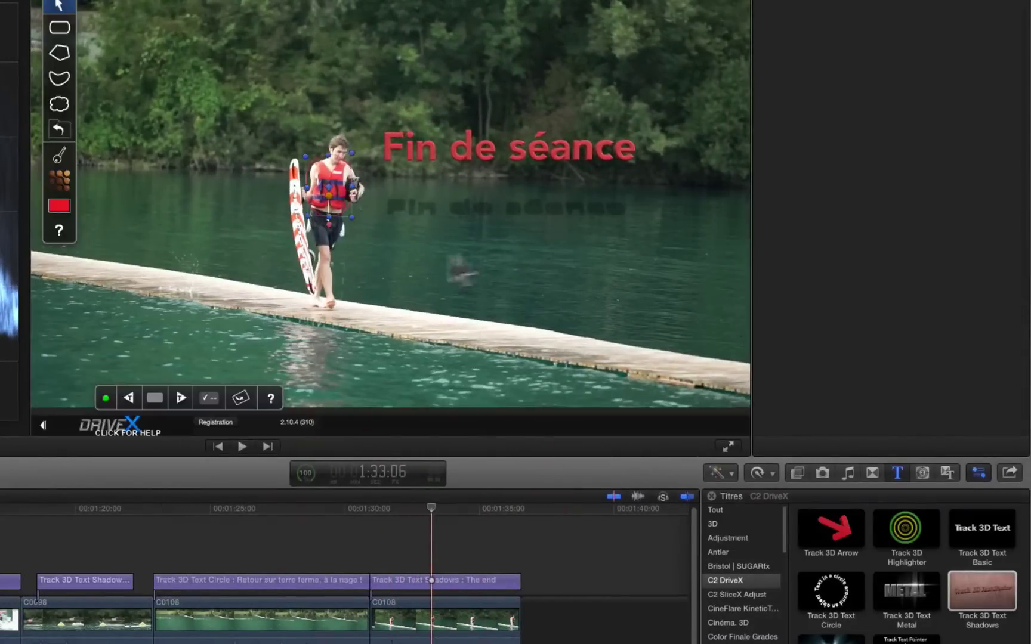